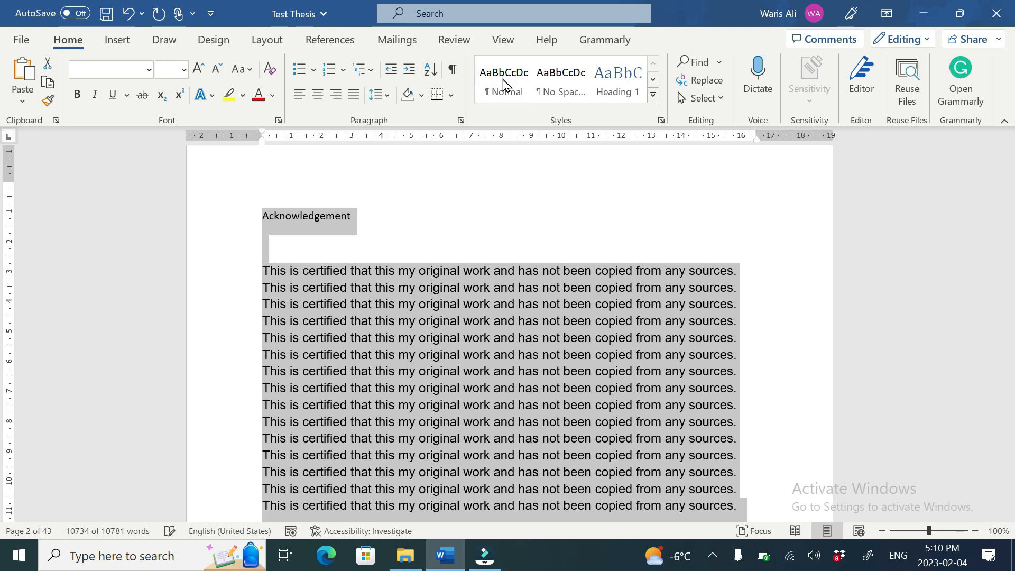
# Step: Format the selected thesis text as Times New Roman, 12 pt, with justified alignment
pyautogui.click(149, 69)
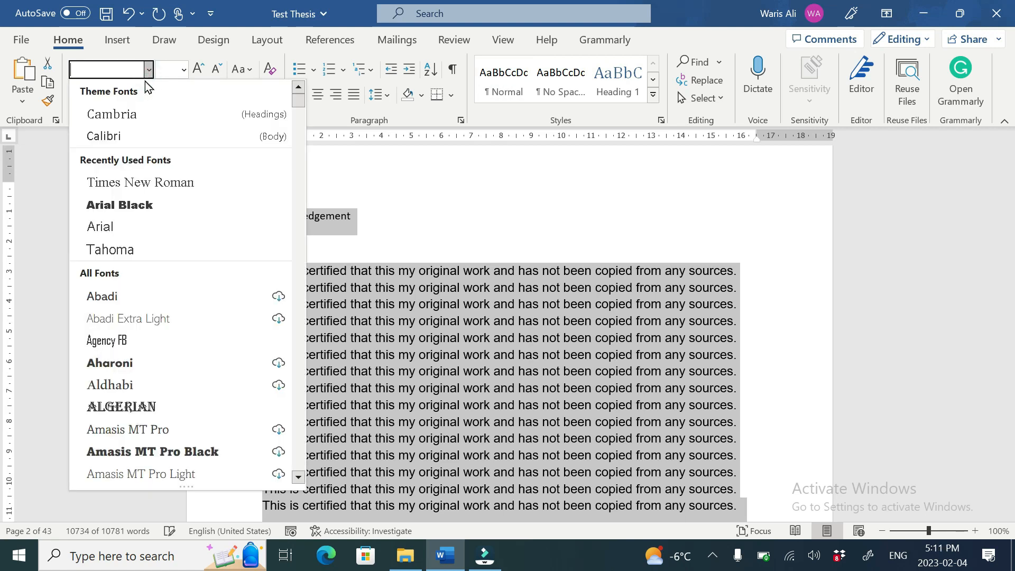
pyautogui.click(128, 180)
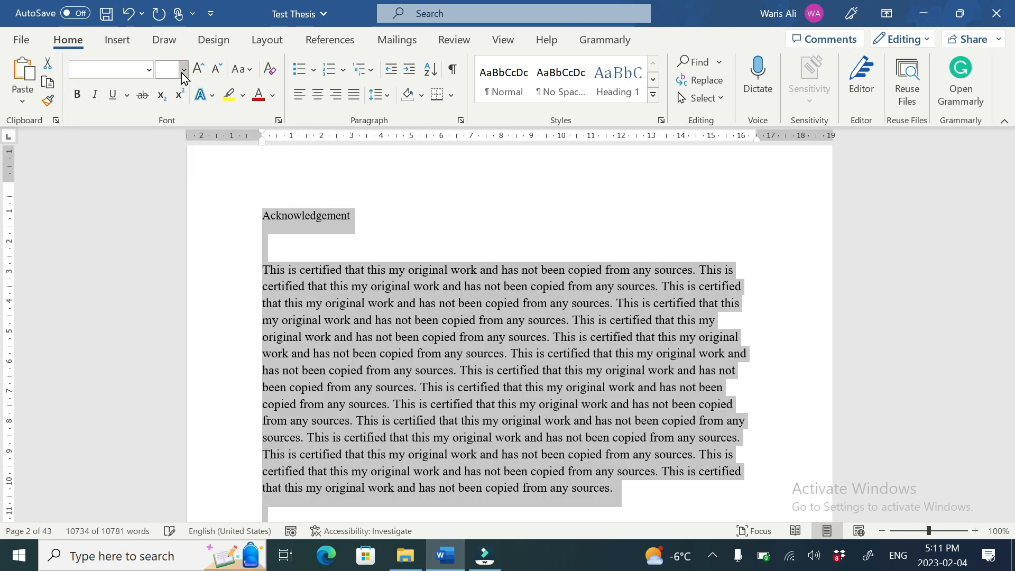
pyautogui.click(183, 69)
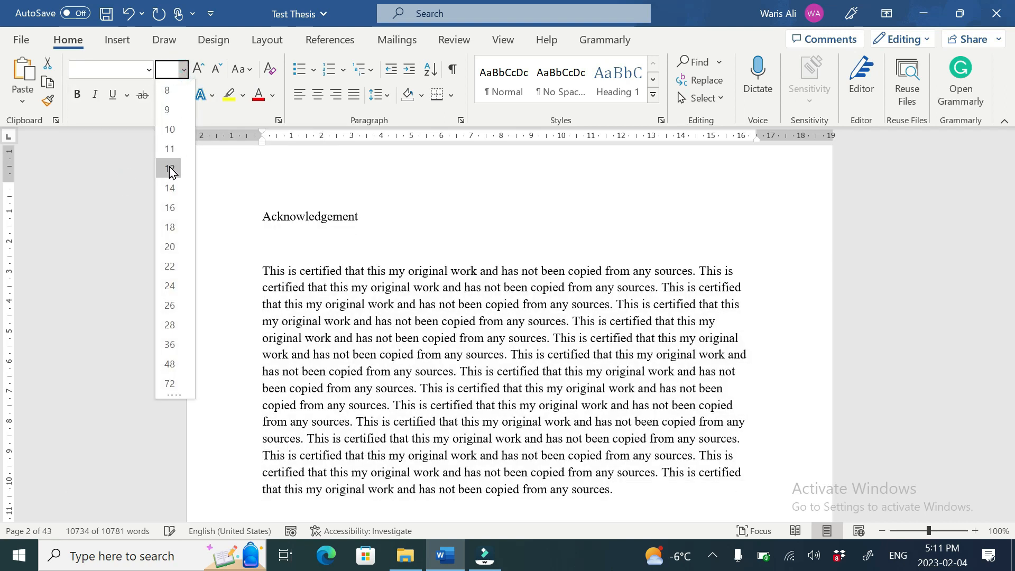
pyautogui.click(170, 168)
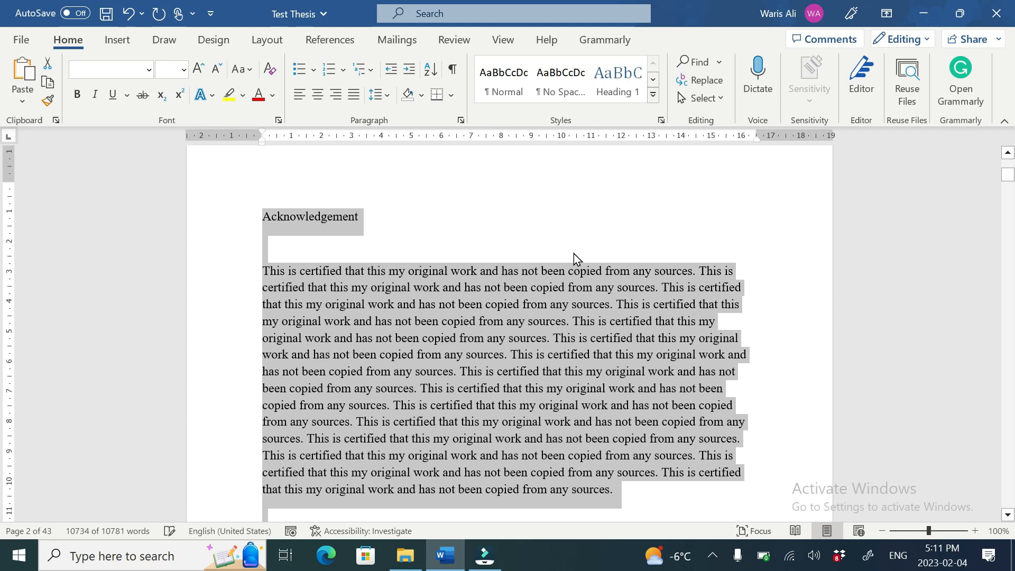
pyautogui.click(353, 95)
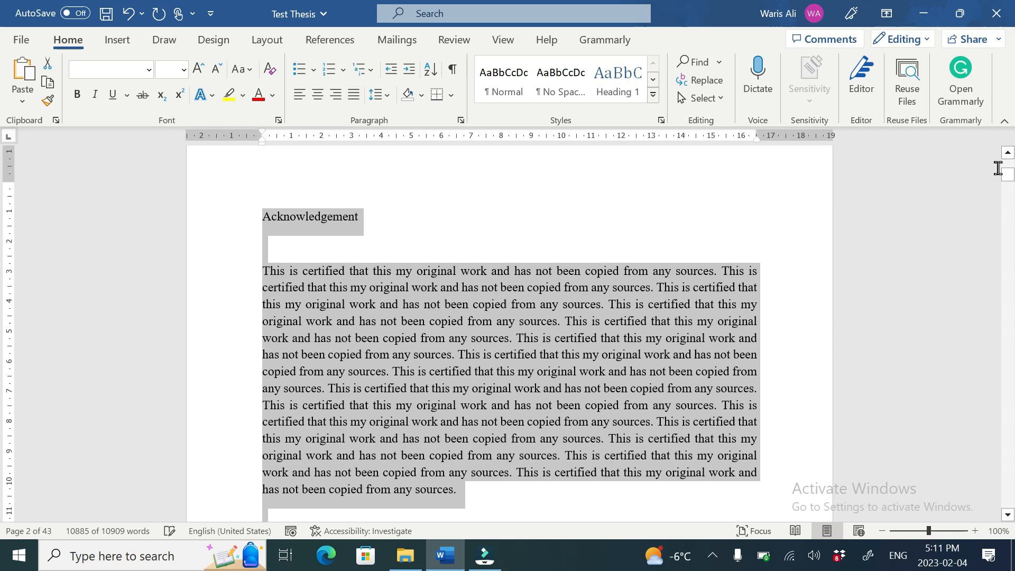
pyautogui.moveTo(1006, 178)
pyautogui.mouseDown()
pyautogui.moveTo(1000, 227)
pyautogui.moveTo(994, 174)
pyautogui.mouseUp()
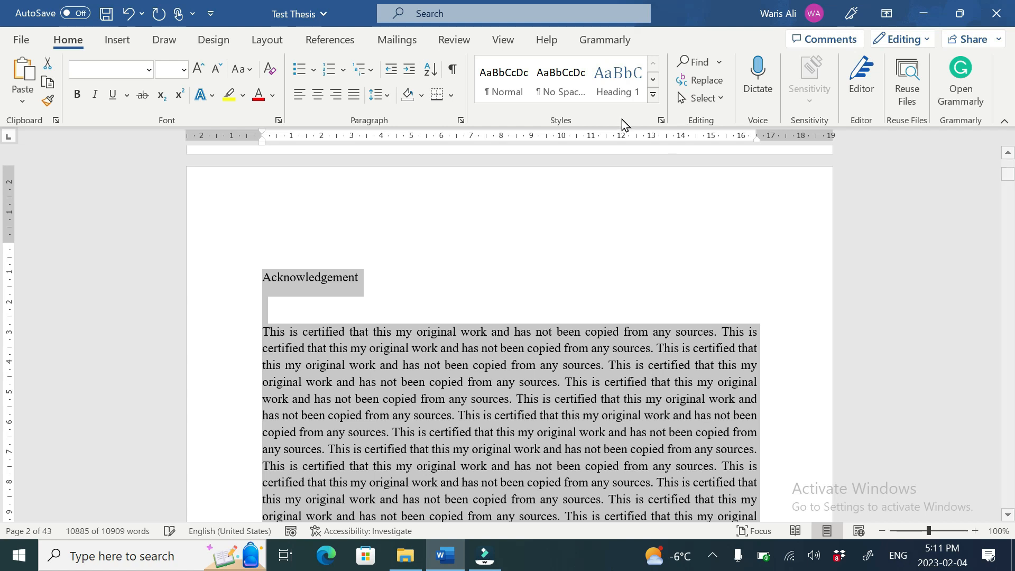
# Step: Modify the Heading 1 style to use Times New Roman in the black Text 1 theme colour
pyautogui.click(663, 122)
pyautogui.moveTo(444, 281); pyautogui.dragTo(719, 74)
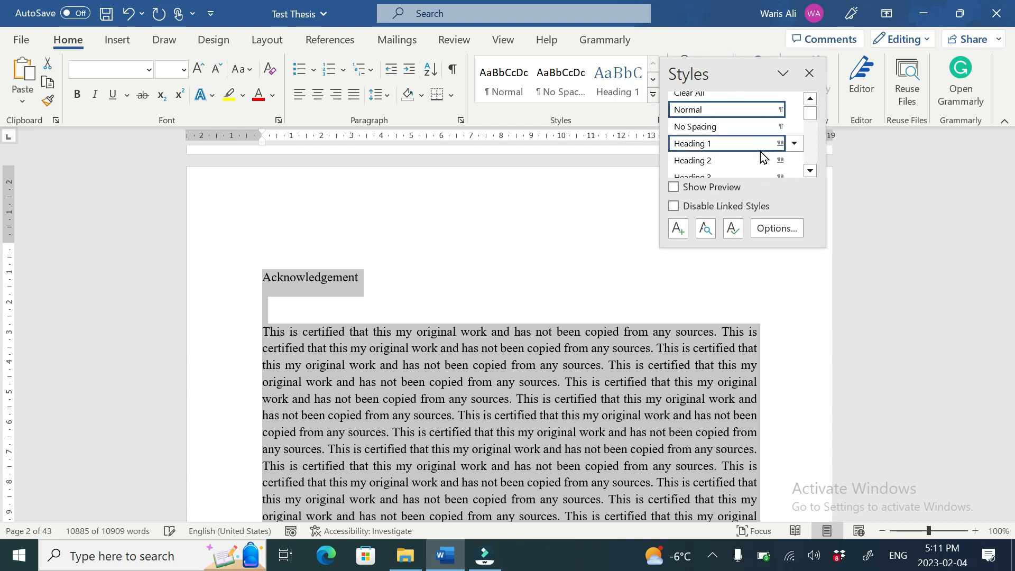
pyautogui.moveTo(794, 147)
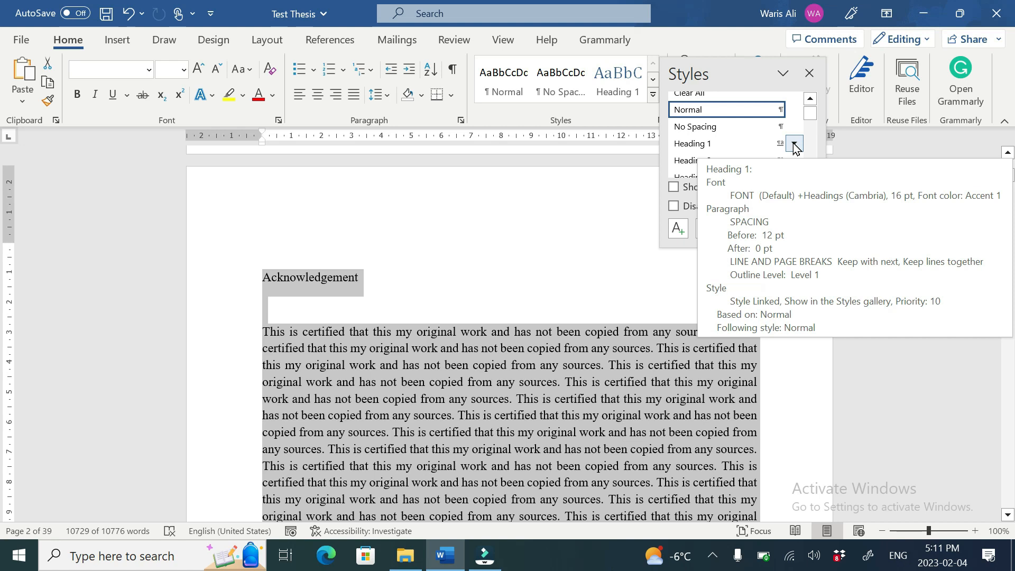
pyautogui.click(795, 144)
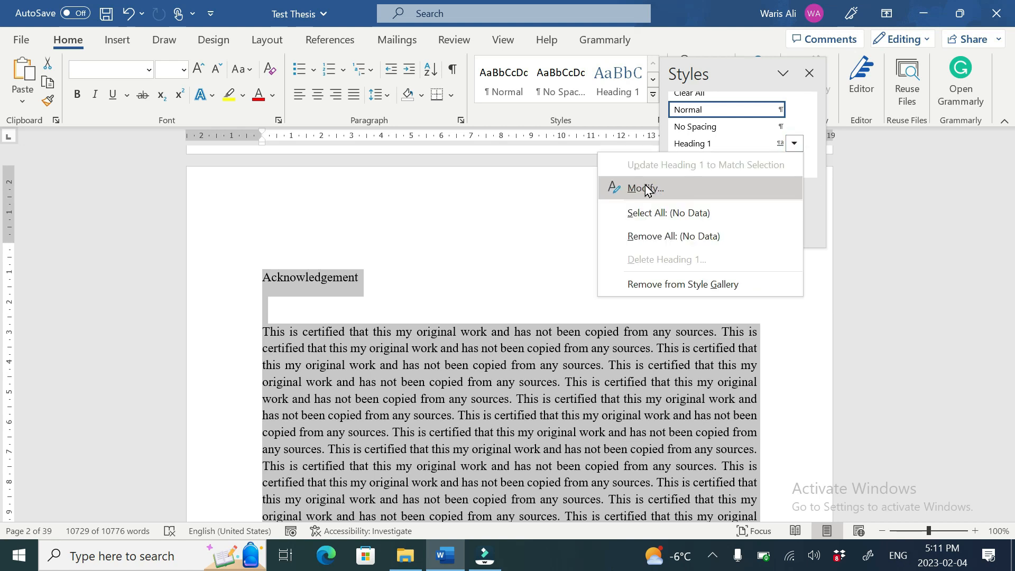
pyautogui.click(646, 189)
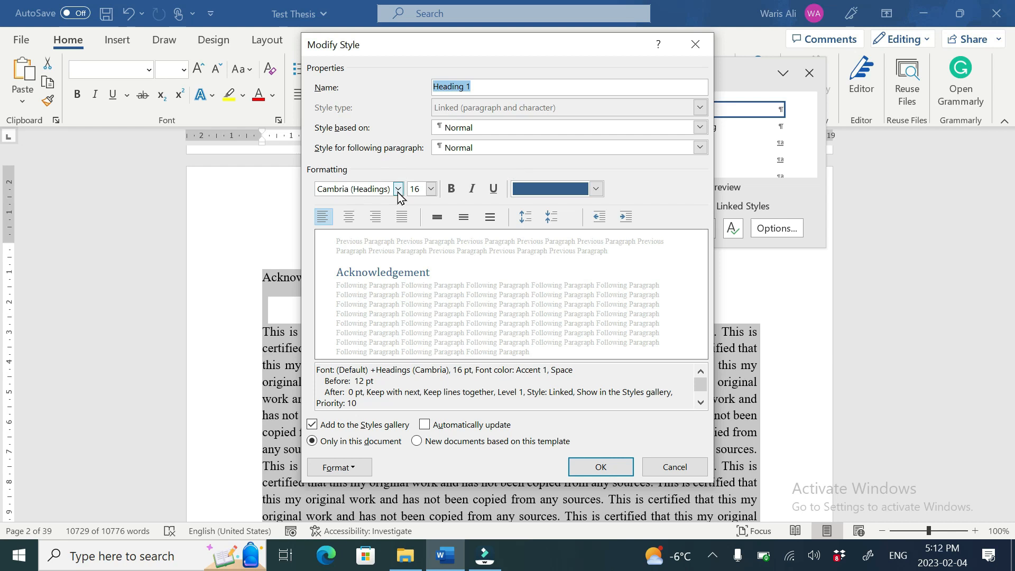
pyautogui.click(397, 189)
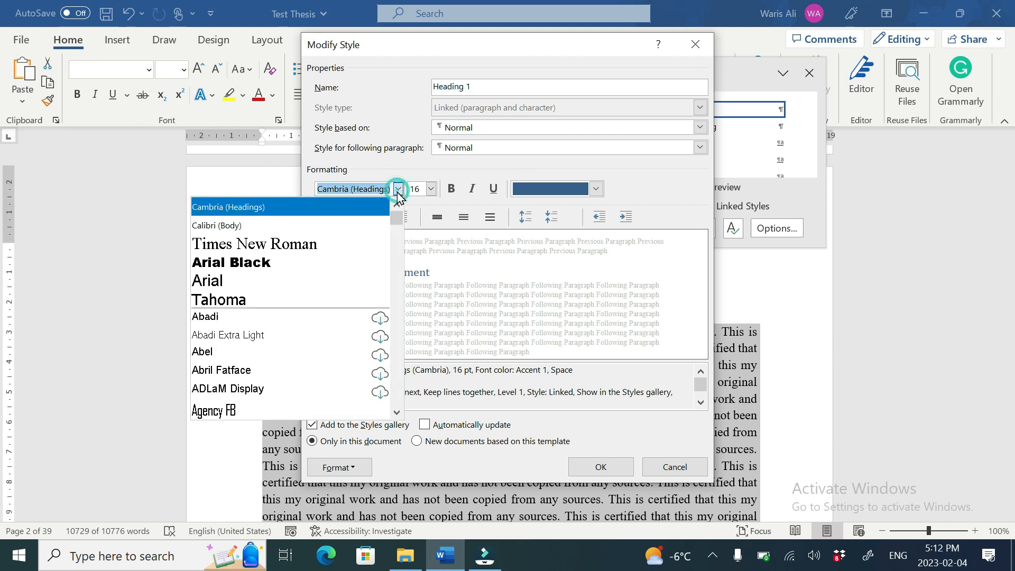
pyautogui.click(288, 245)
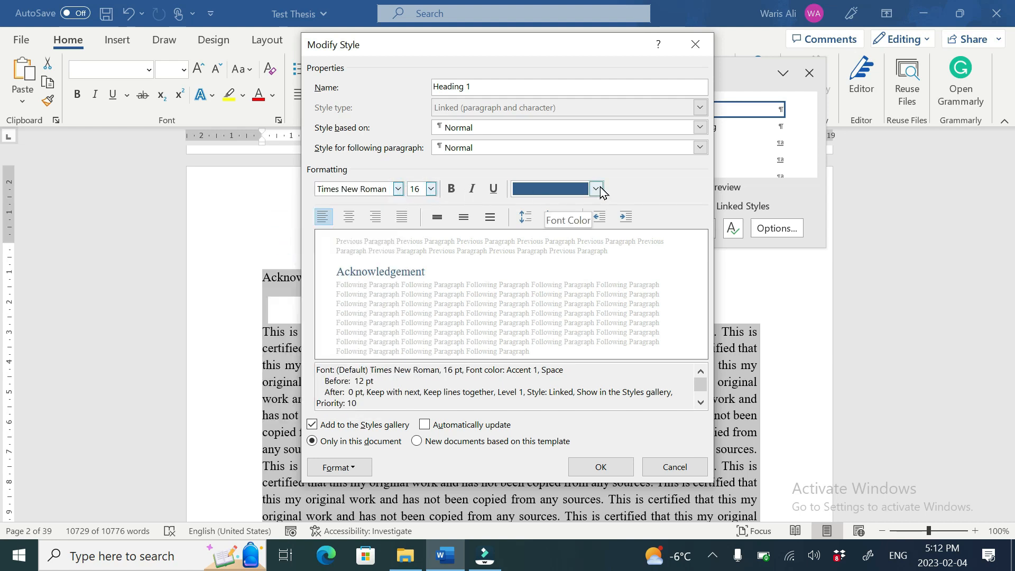
pyautogui.click(597, 189)
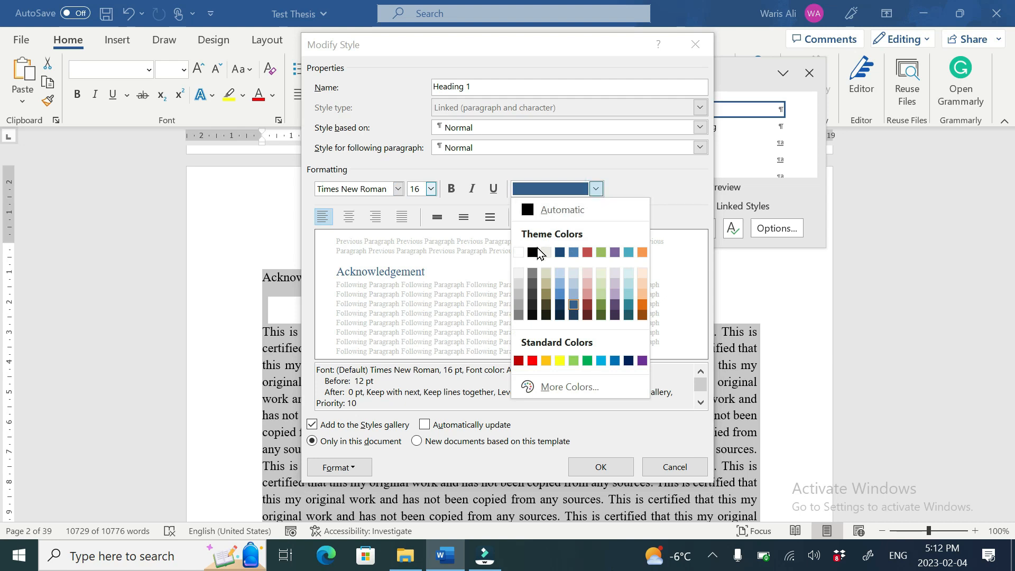
pyautogui.click(535, 252)
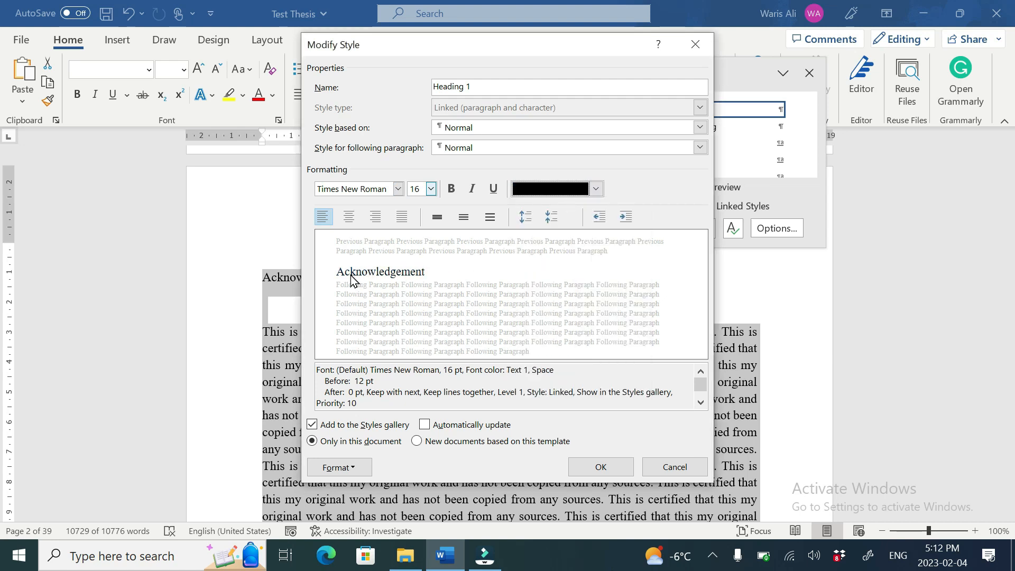
# Step: Centre the Heading 1 style, increase its paragraph spacing to 18 pt before and 6 pt after, and apply the changes
pyautogui.click(349, 218)
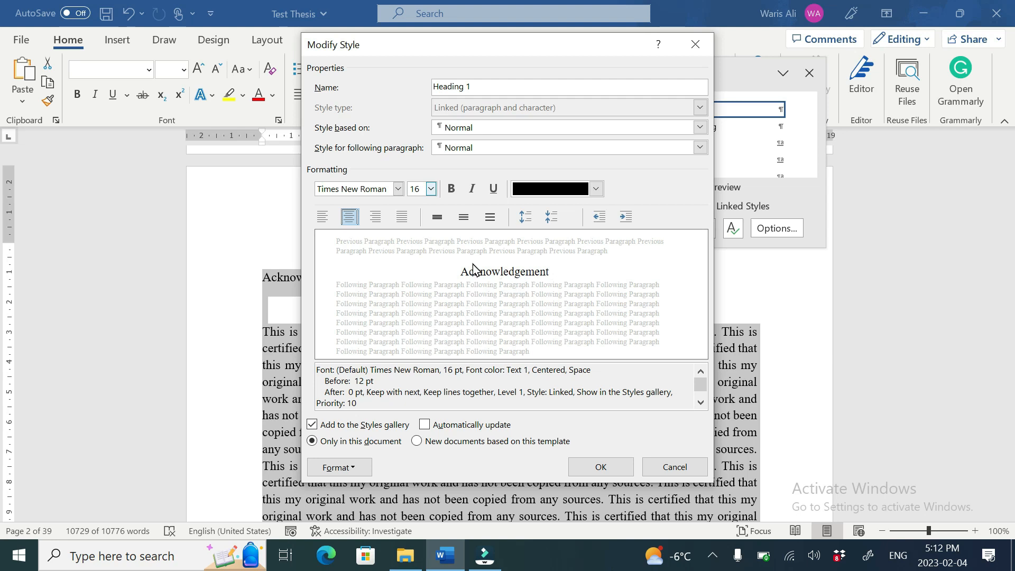
pyautogui.click(526, 218)
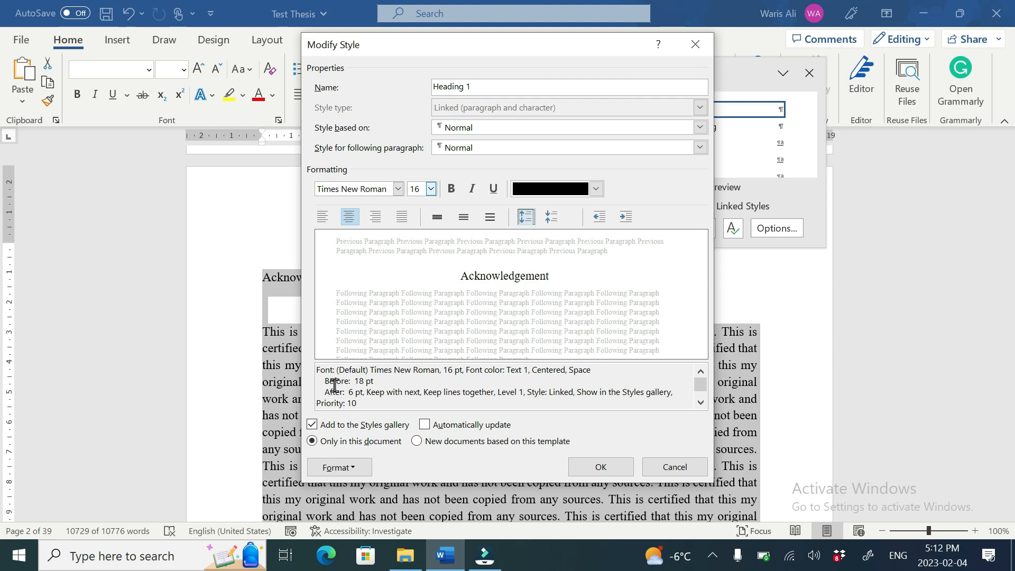
pyautogui.moveTo(354, 384); pyautogui.dragTo(374, 384)
pyautogui.click(356, 394)
pyautogui.doubleClick(358, 393)
pyautogui.click(600, 468)
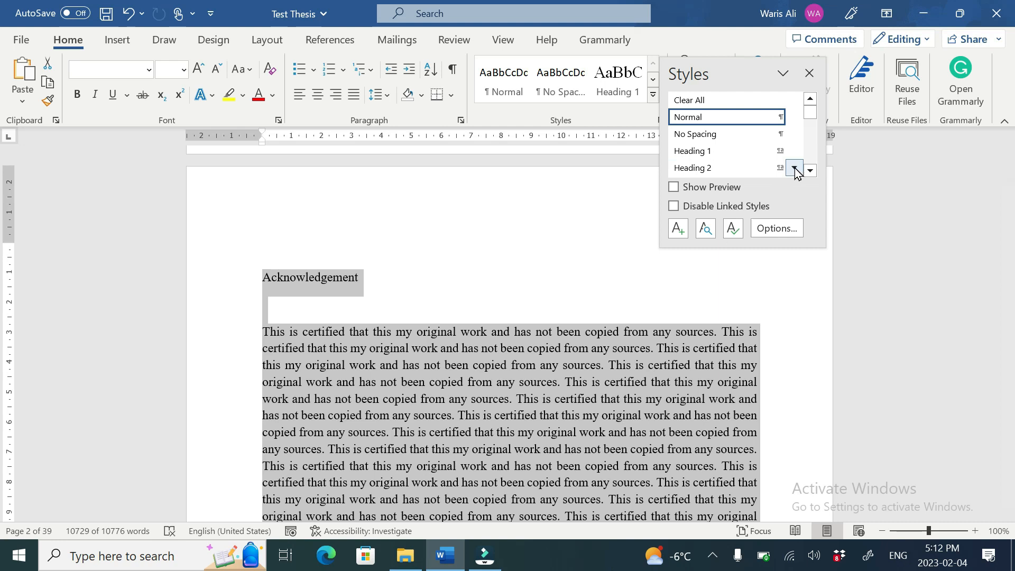
# Step: Modify the Heading 2 style to Times New Roman with paragraph spacing of 16 pt before and 6 pt after
pyautogui.click(795, 168)
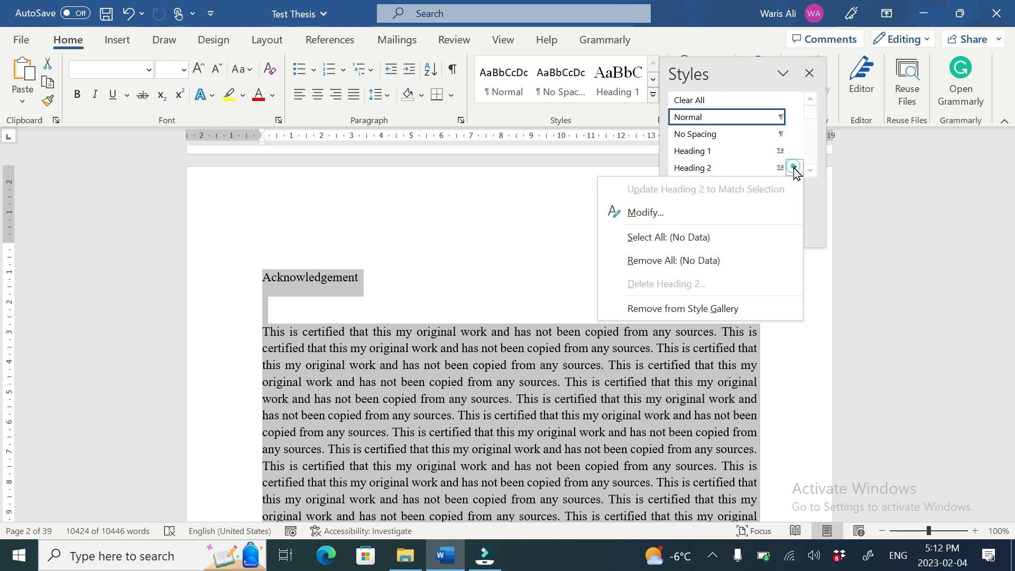
pyautogui.click(642, 212)
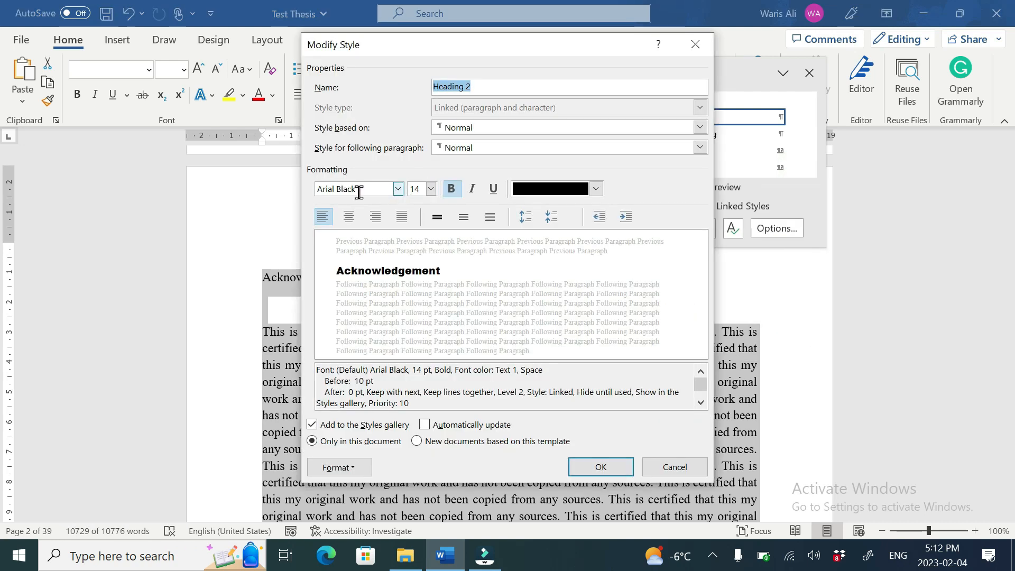
pyautogui.click(399, 191)
pyautogui.click(399, 189)
pyautogui.click(312, 242)
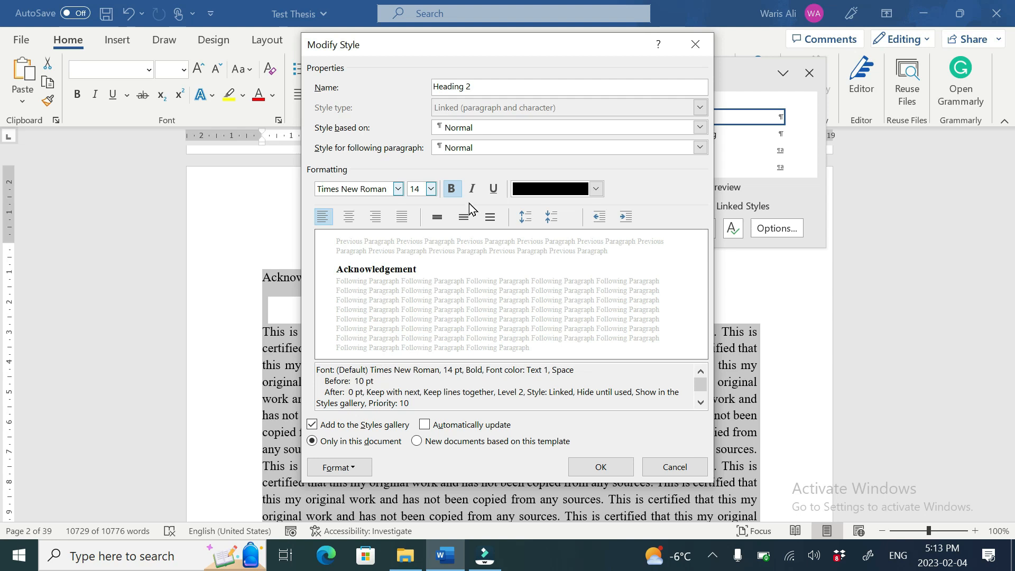
pyautogui.click(527, 217)
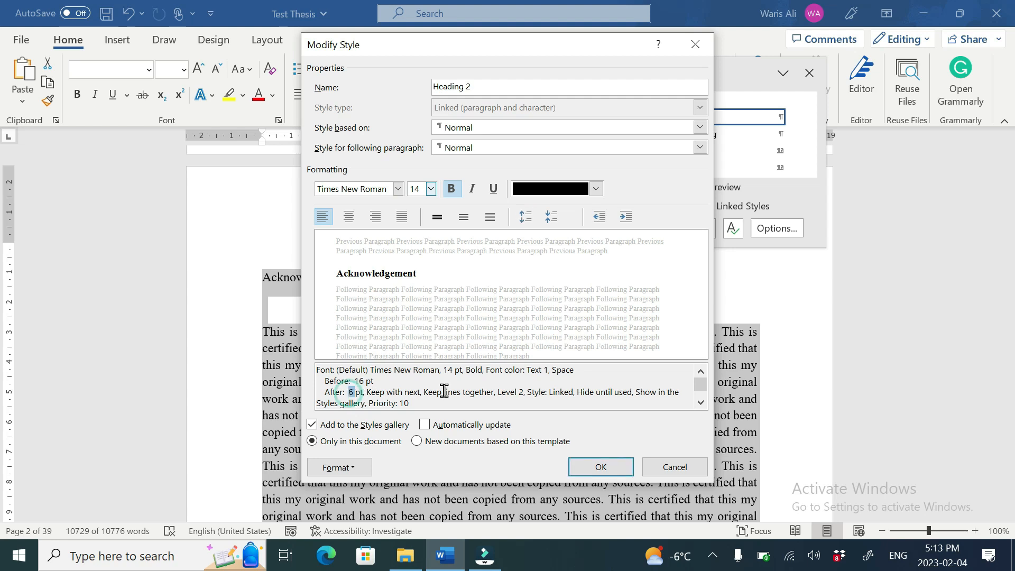
pyautogui.click(592, 466)
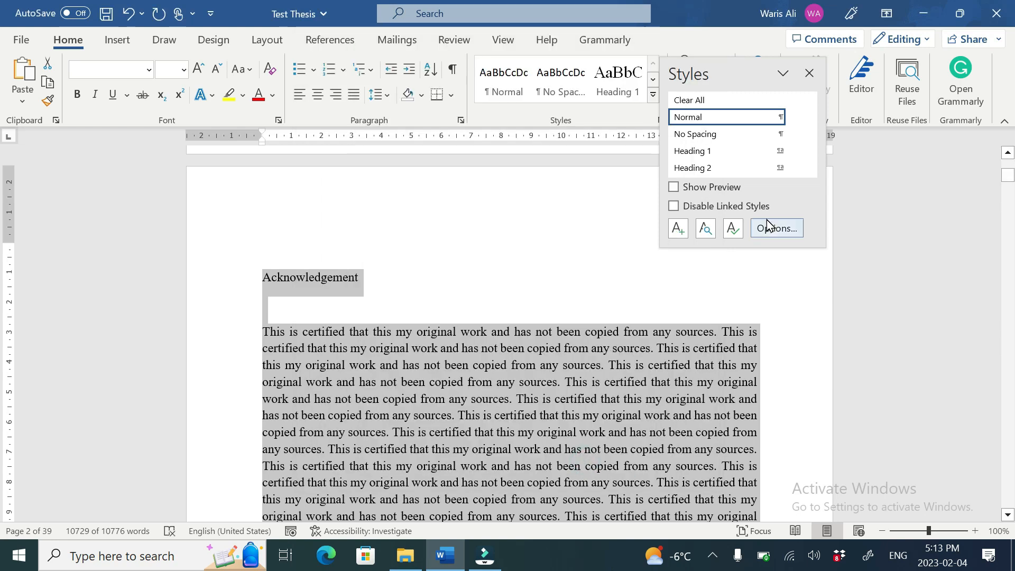
# Step: Modify the Heading 3 style to black Times New Roman with paragraph spacing of 8 pt before and 6 pt after
pyautogui.click(810, 169)
pyautogui.click(781, 172)
pyautogui.click(610, 211)
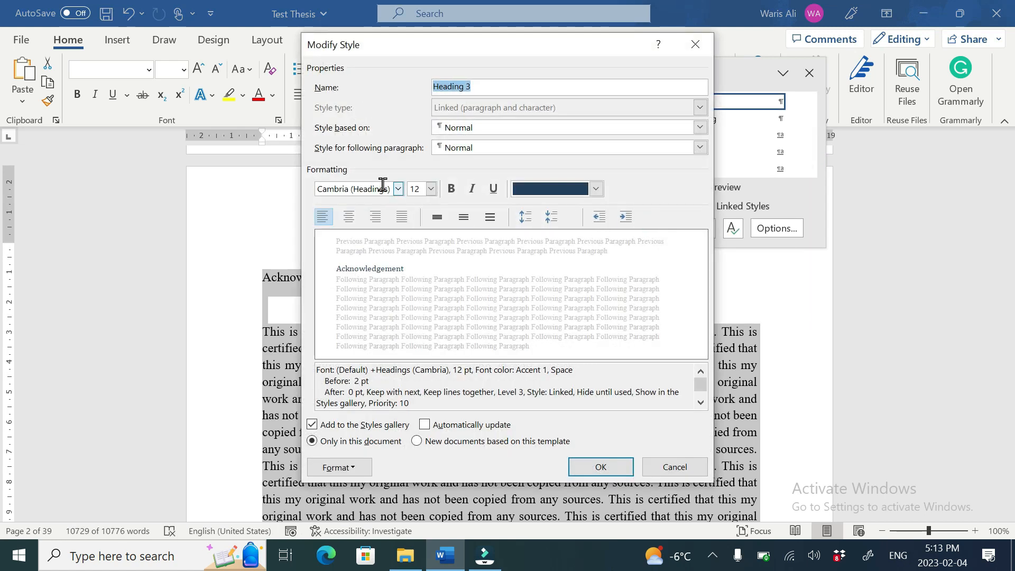
pyautogui.click(396, 189)
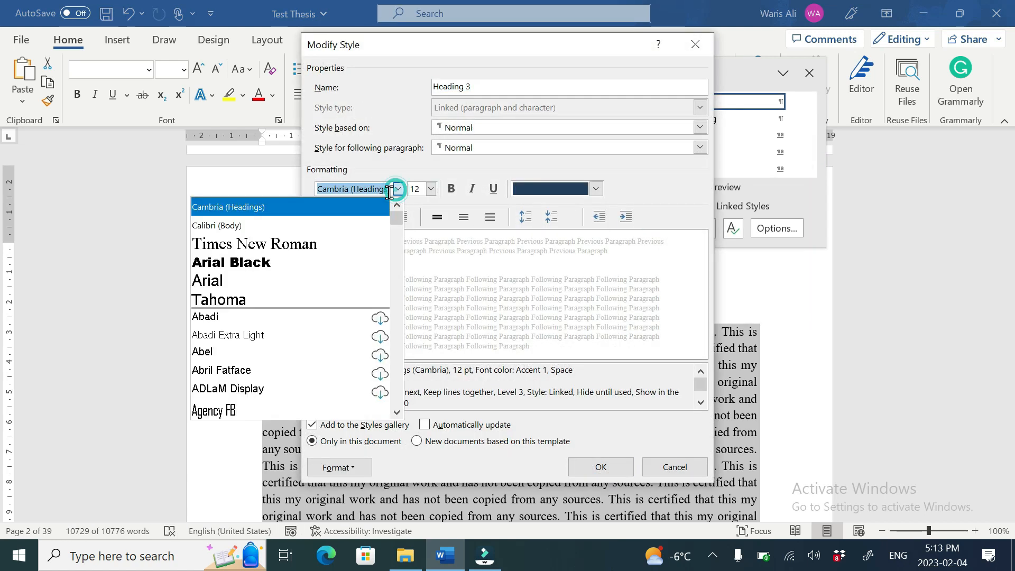
pyautogui.click(292, 240)
pyautogui.click(595, 189)
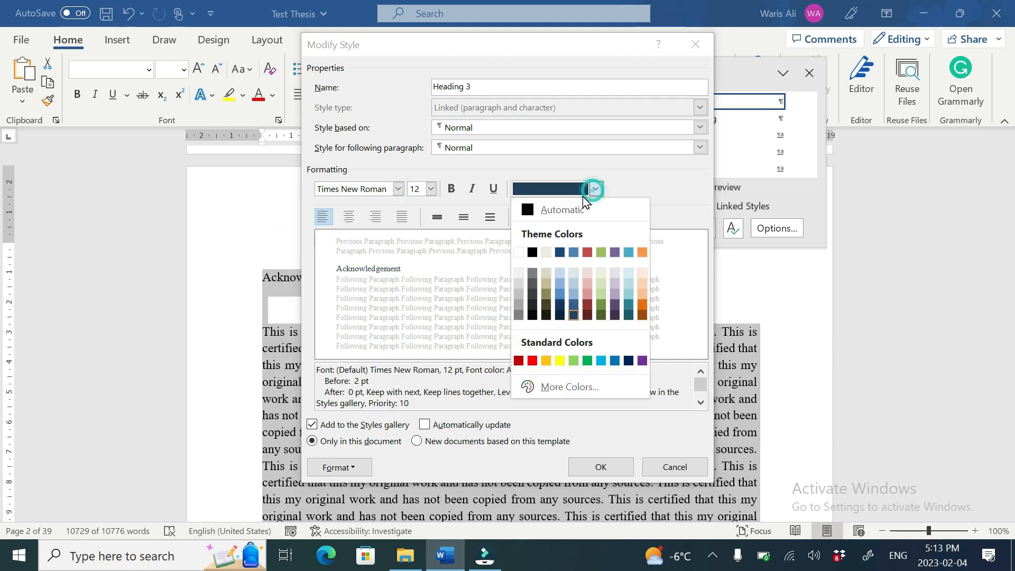
pyautogui.click(532, 252)
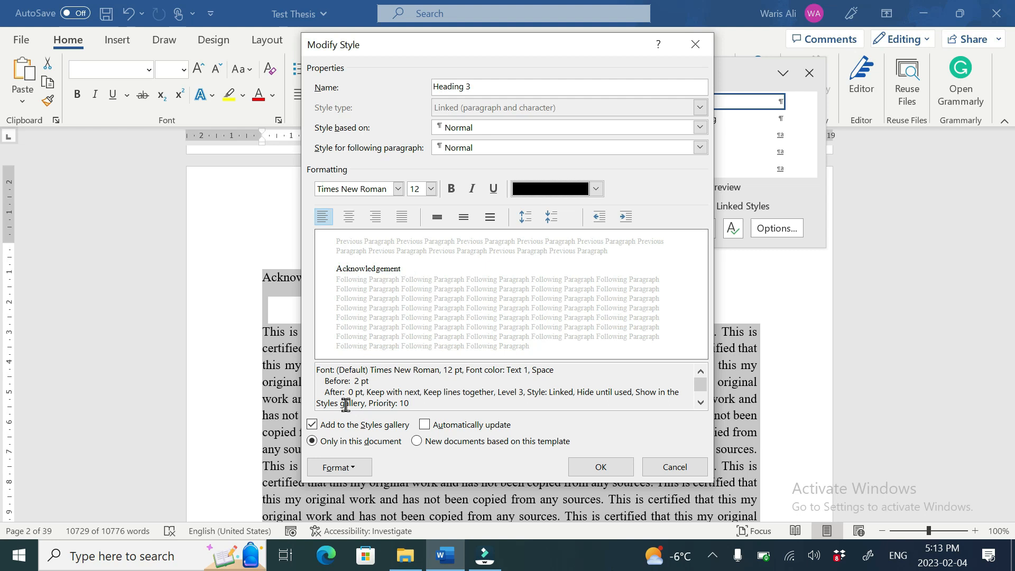
pyautogui.click(528, 216)
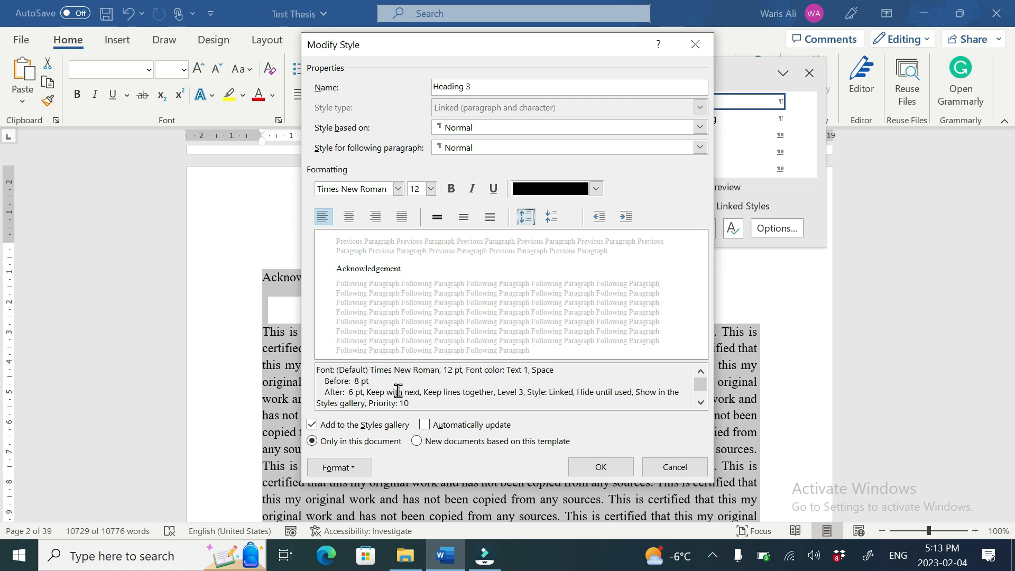
pyautogui.click(594, 467)
# Step: Modify the Heading 4 style to use Times New Roman at 12 pt
pyautogui.click(810, 172)
pyautogui.click(809, 172)
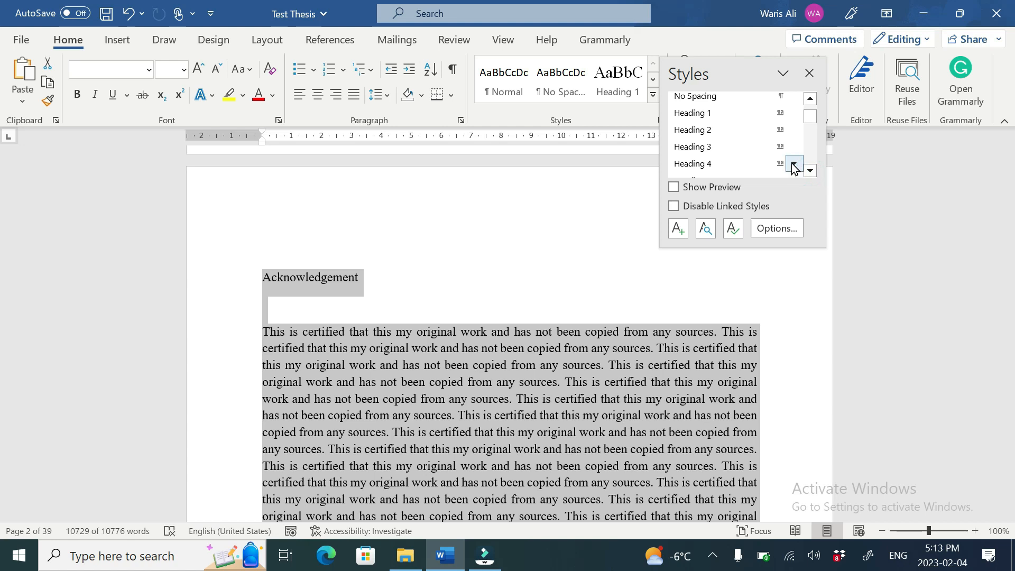
pyautogui.click(794, 167)
pyautogui.click(642, 206)
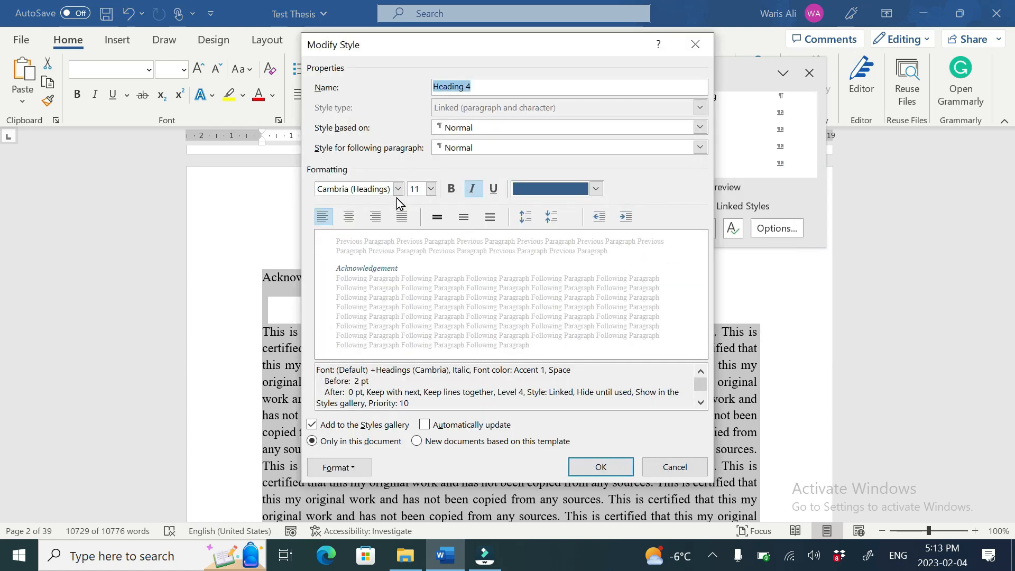
pyautogui.click(398, 191)
pyautogui.click(286, 253)
pyautogui.click(432, 190)
pyautogui.click(417, 249)
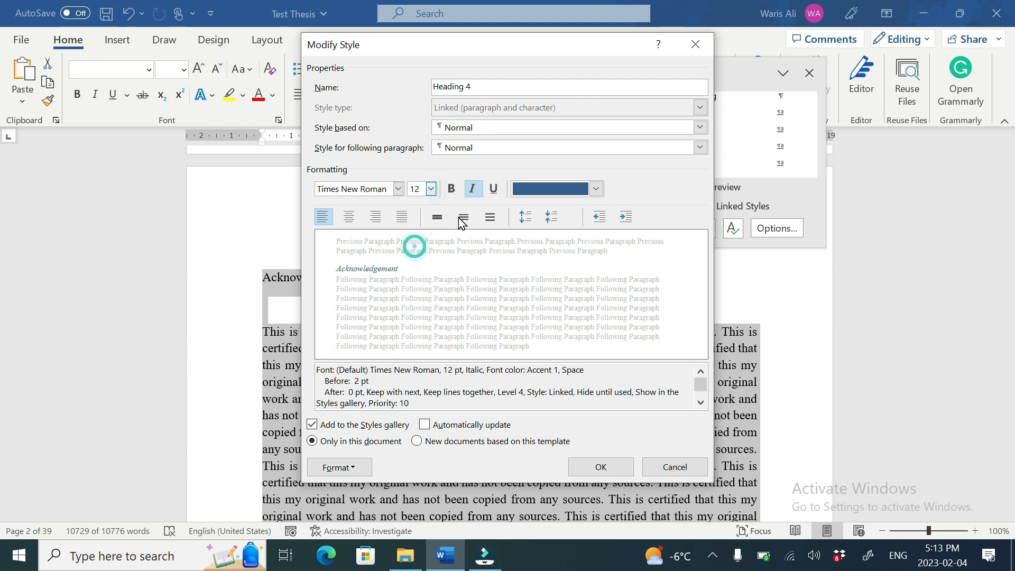
# Step: Make the Heading 4 style black with spacing of 8 pt before and 6 pt after, apply it, and close the style list
pyautogui.click(576, 189)
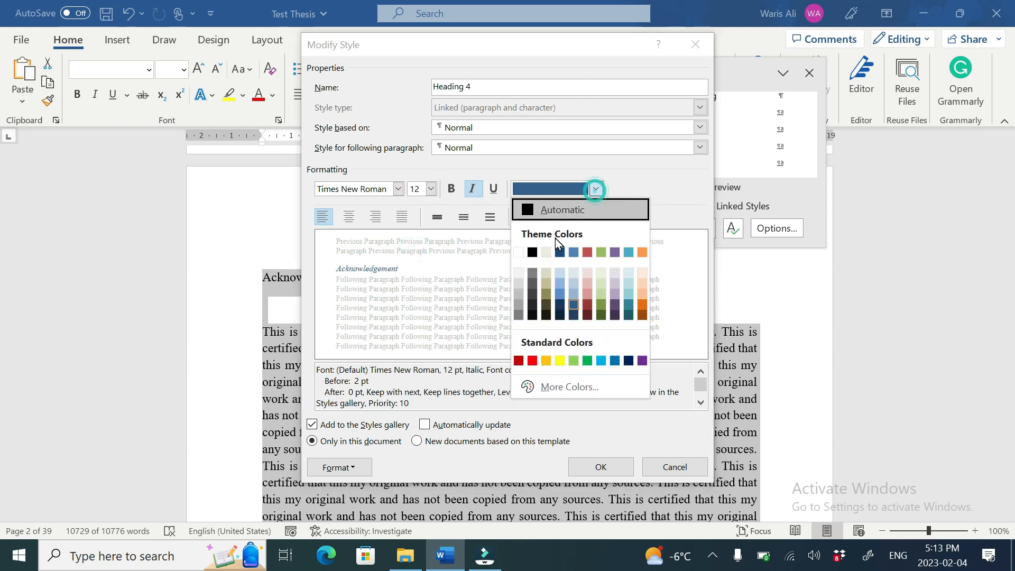
pyautogui.click(536, 254)
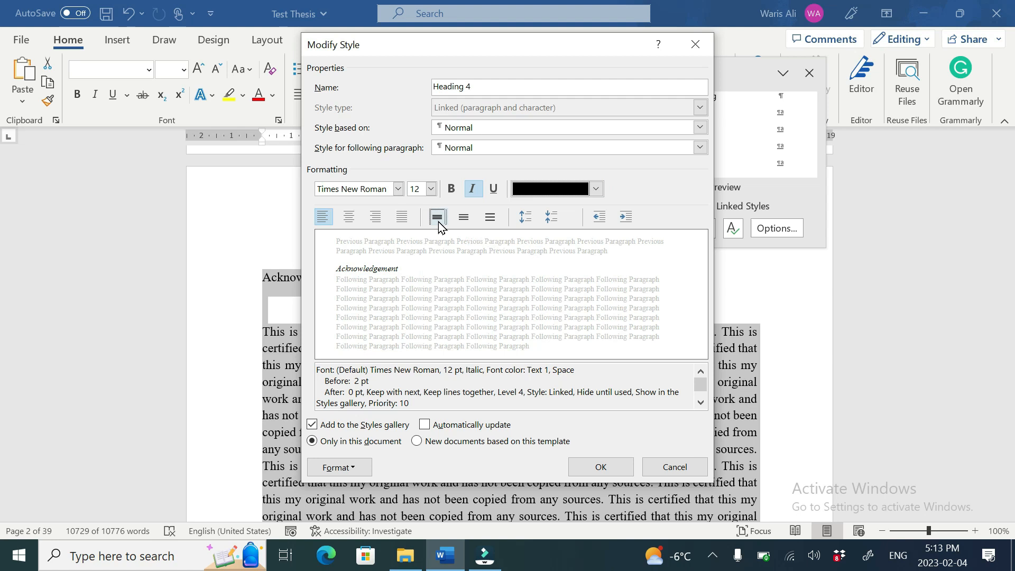
pyautogui.click(525, 216)
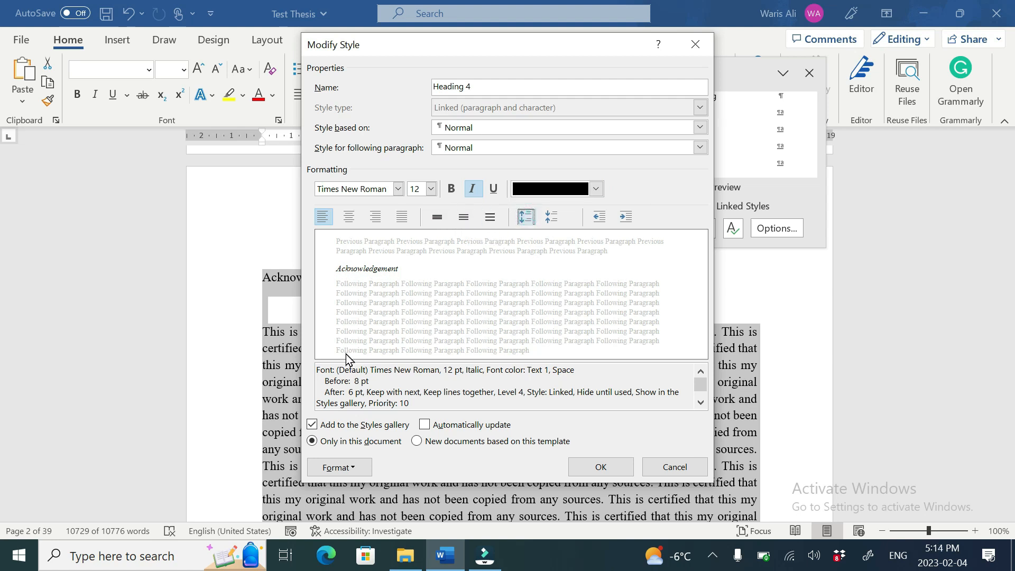
pyautogui.click(587, 464)
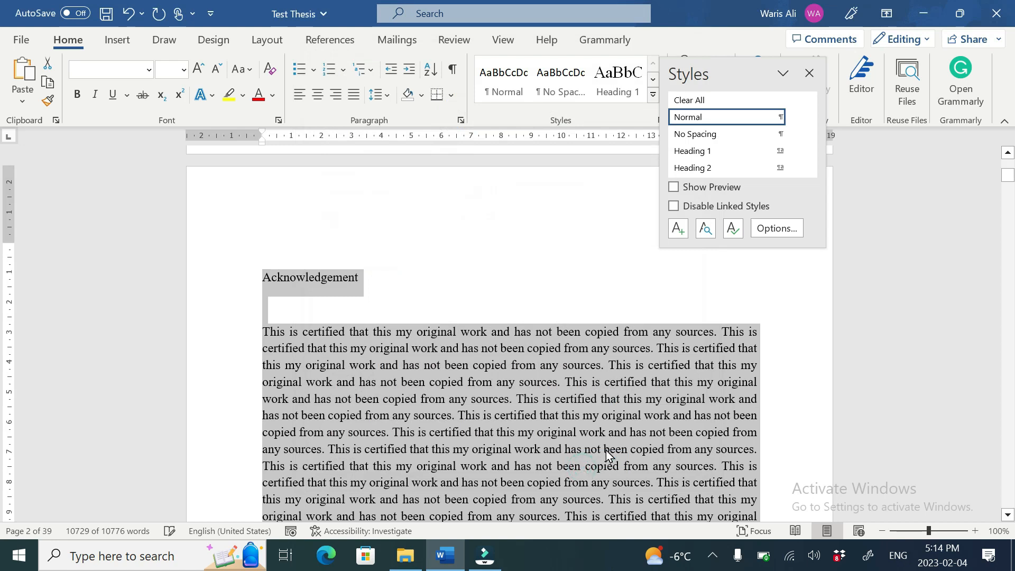
pyautogui.click(809, 73)
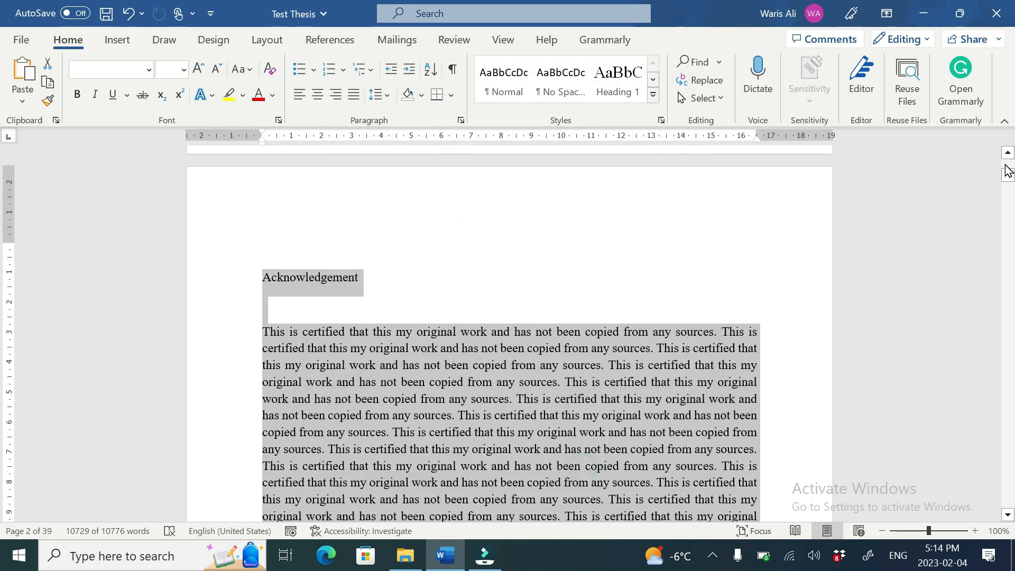
# Step: Remove the blank line below the Acknowledgement title and apply the Heading 1 style to the title
pyautogui.click(1007, 153)
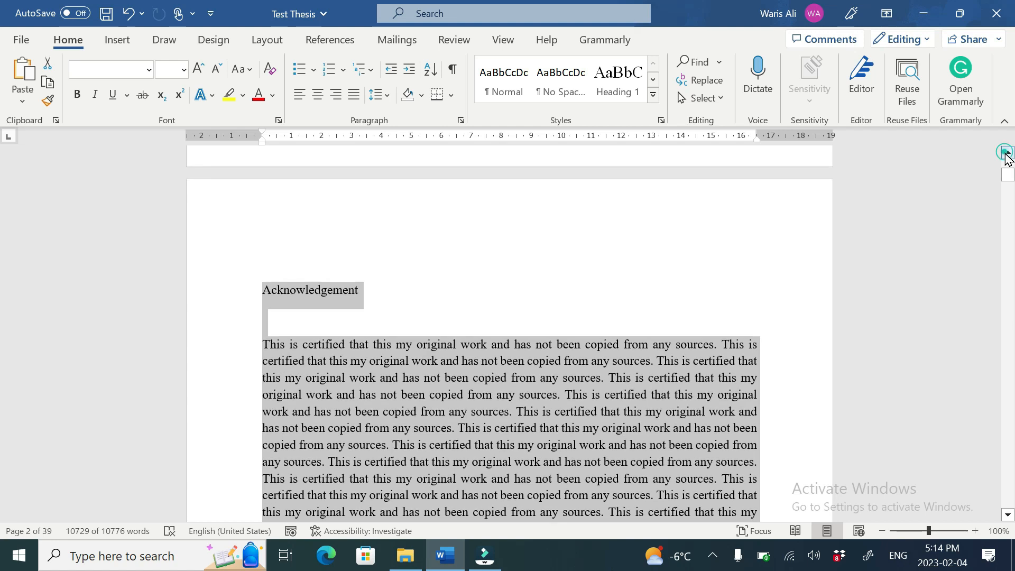
pyautogui.click(1006, 153)
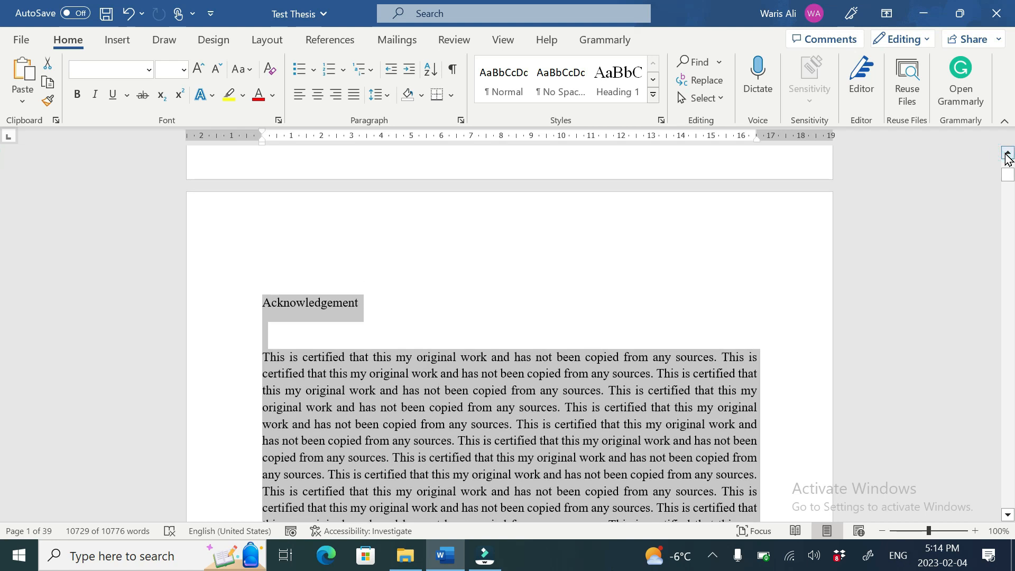
pyautogui.click(475, 332)
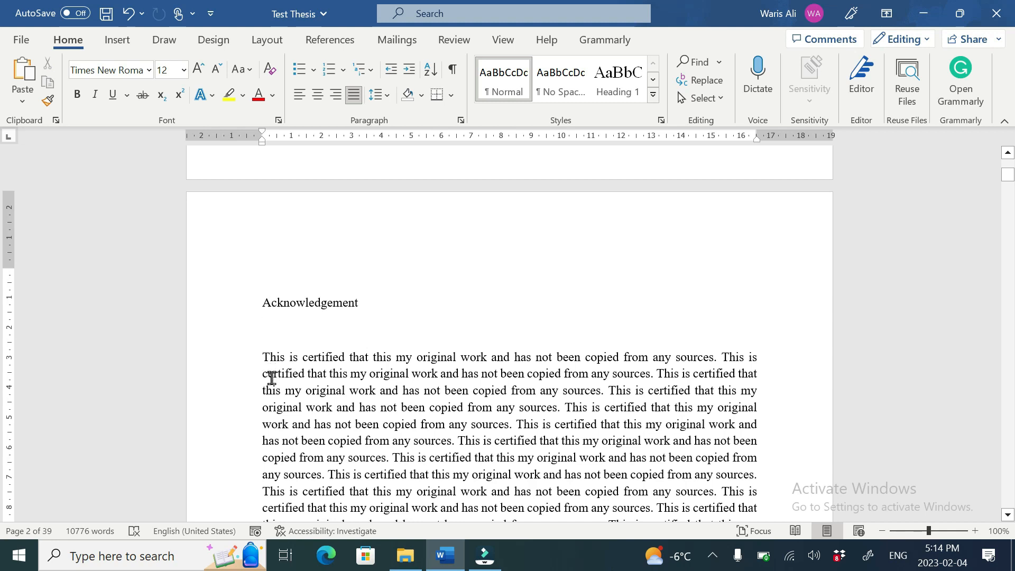
pyautogui.click(272, 333)
pyautogui.press('Delete')
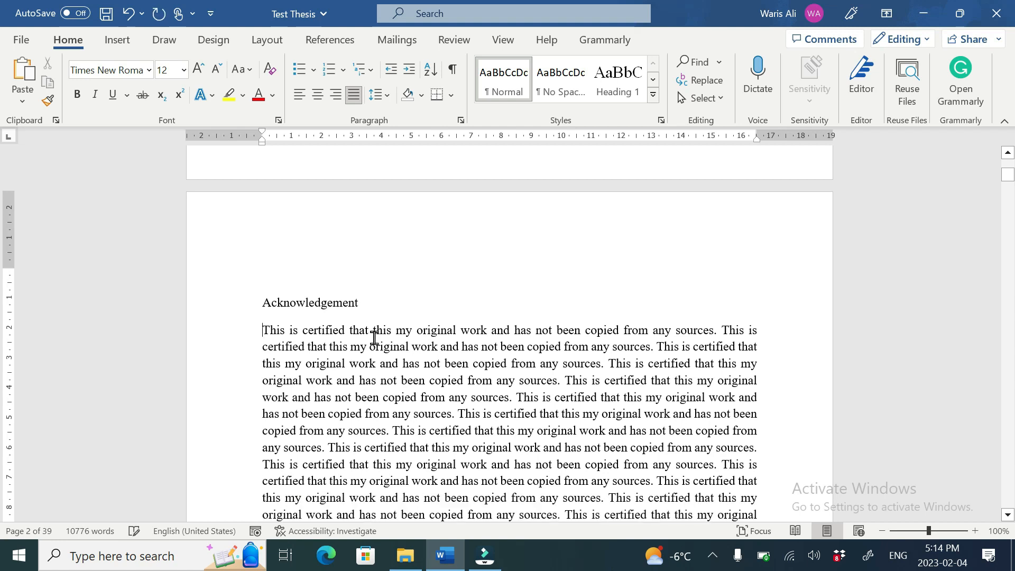
pyautogui.doubleClick(320, 305)
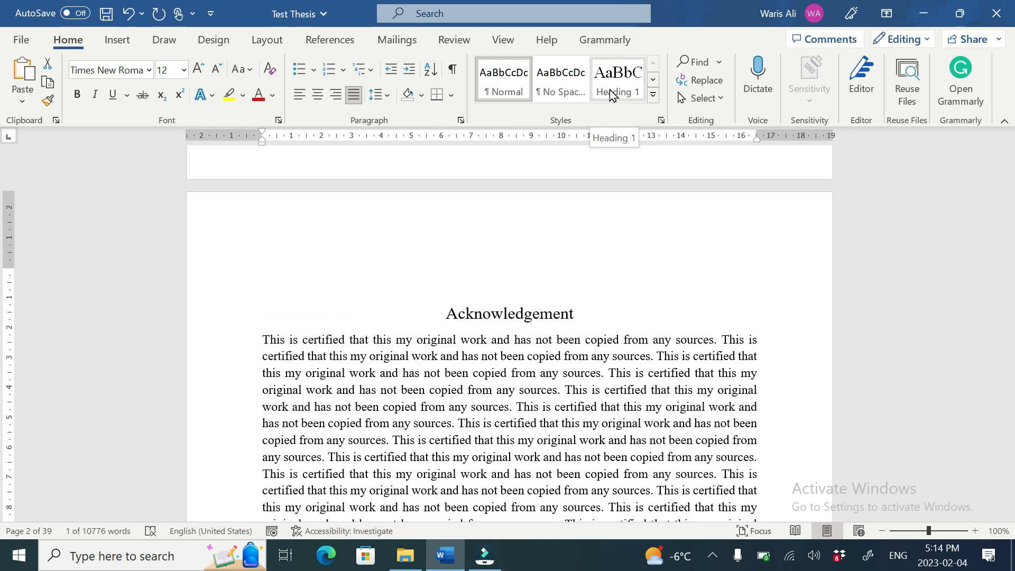
pyautogui.click(610, 88)
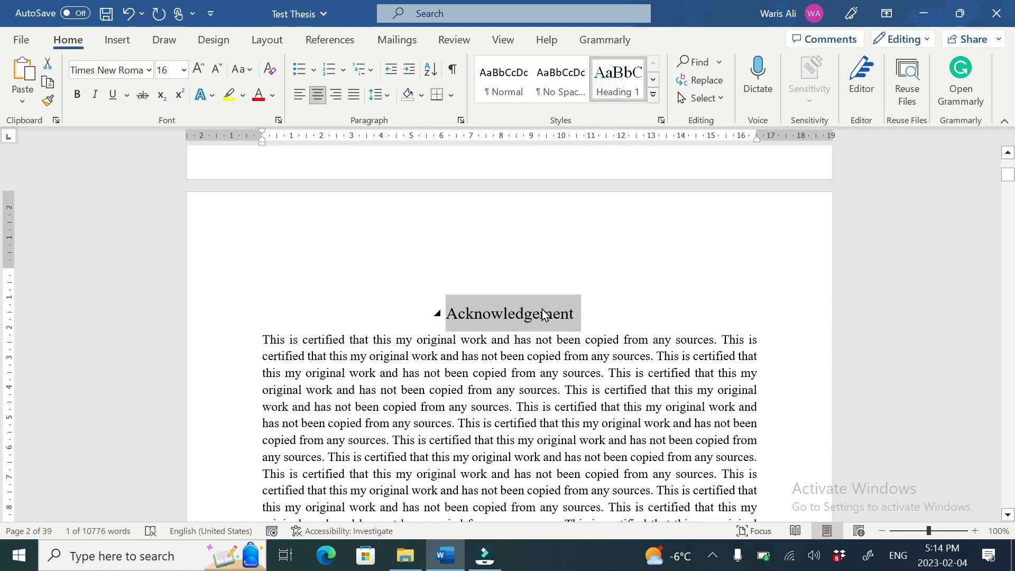
# Step: Apply the Heading 1 style to the Statement of Declaration title and remove the blank line below it
pyautogui.click(1007, 513)
pyautogui.click(1008, 514)
pyautogui.click(313, 360)
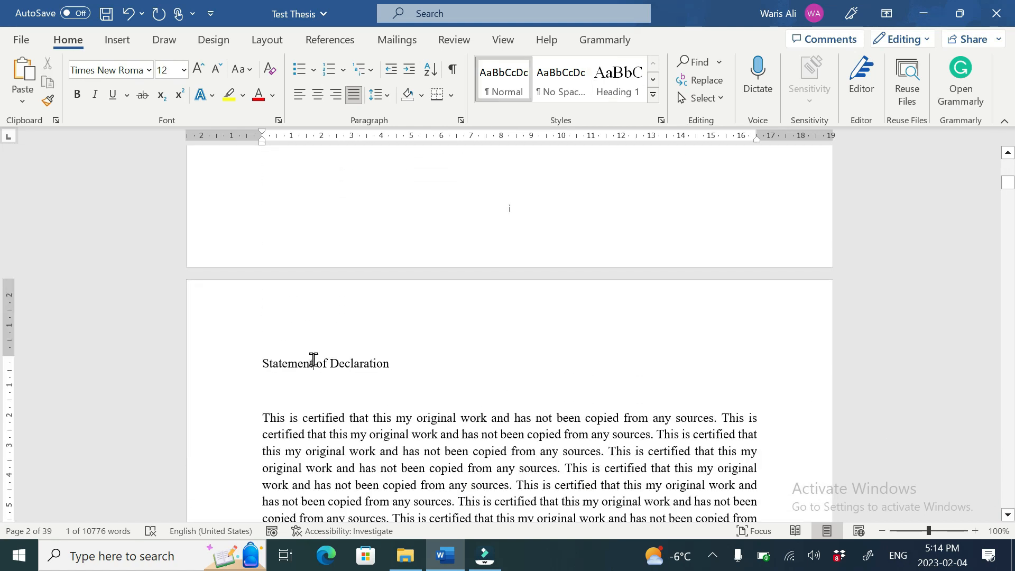
pyautogui.tripleClick(313, 359)
pyautogui.click(617, 92)
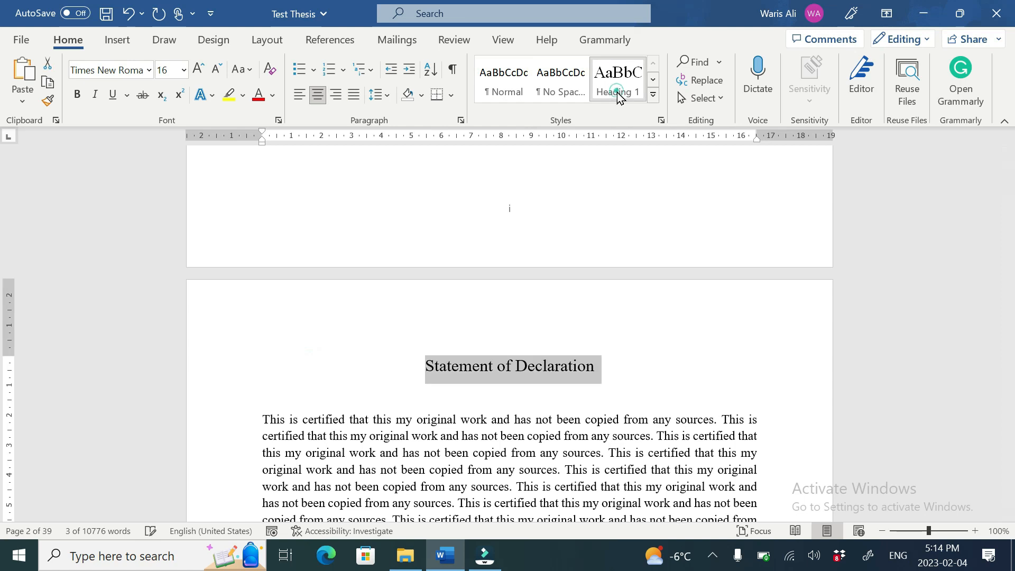
pyautogui.click(334, 395)
pyautogui.press('Delete')
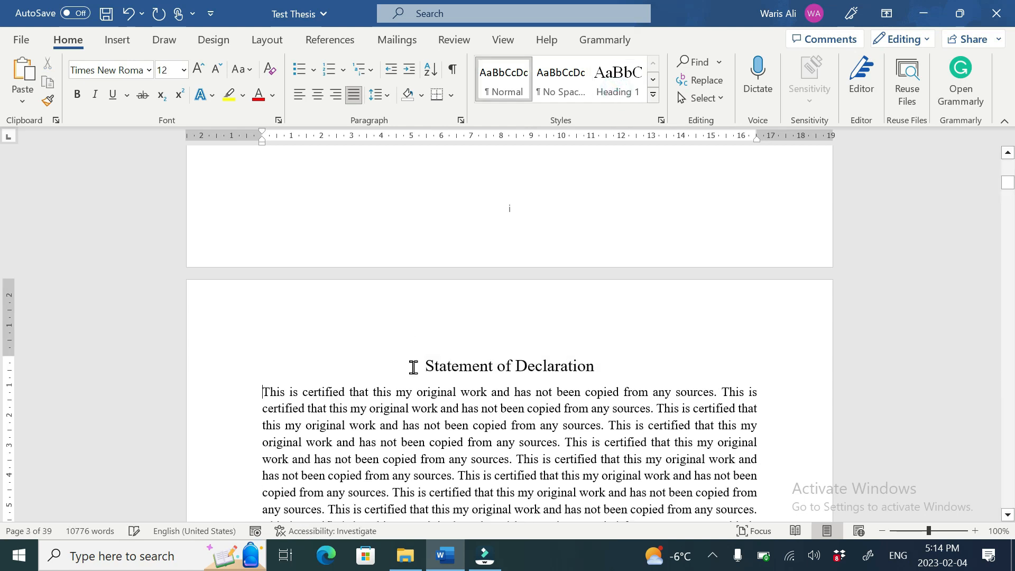
# Step: Apply the Heading 1 style to the Abstract, Table of Contents and Chapter 1: Introduction titles
pyautogui.scroll(-10, 413, 367)
pyautogui.doubleClick(274, 339)
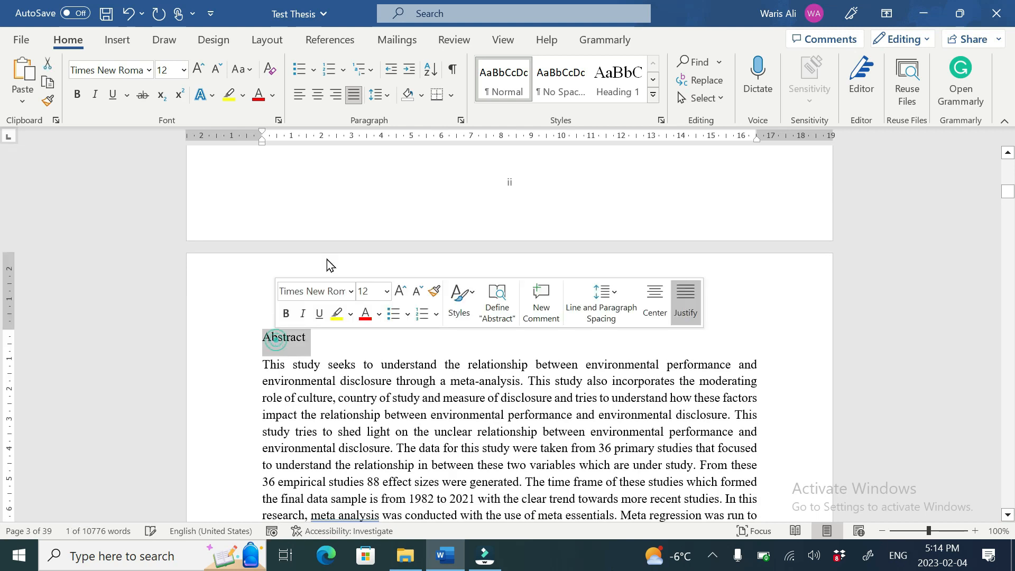
pyautogui.click(635, 79)
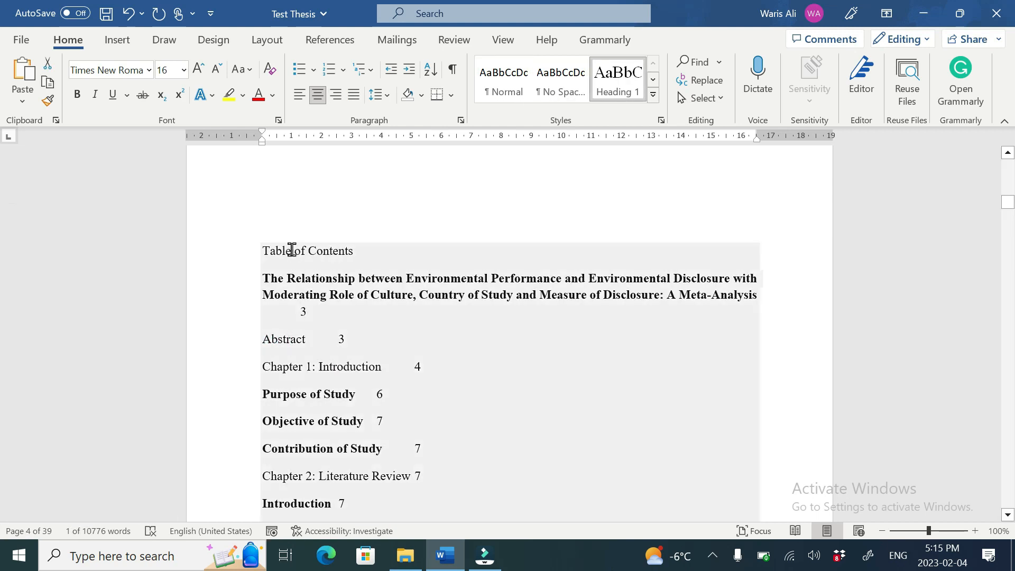
pyautogui.click(294, 252)
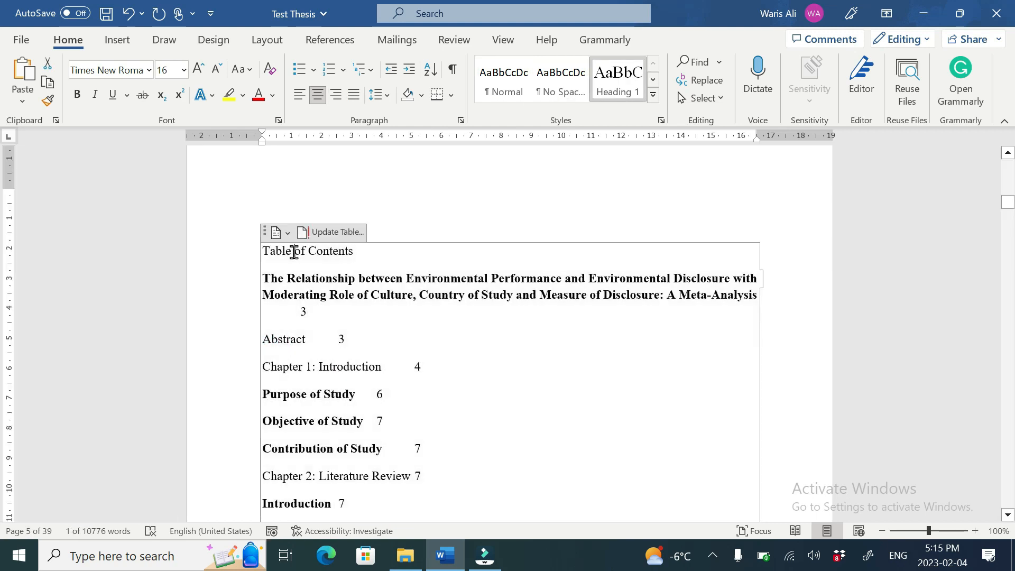
pyautogui.tripleClick(294, 252)
pyautogui.click(606, 92)
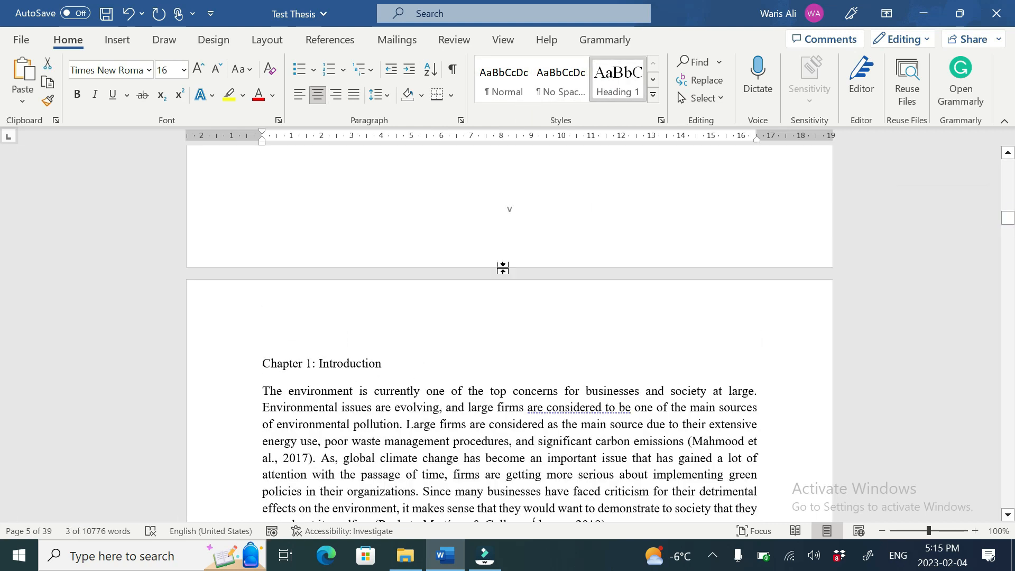
pyautogui.tripleClick(311, 359)
pyautogui.click(618, 79)
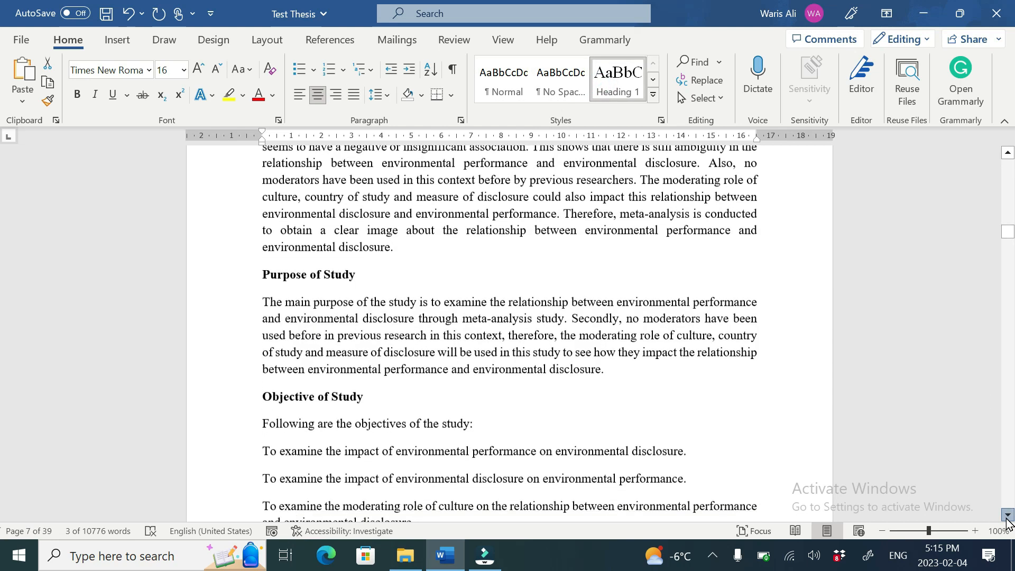
# Step: Apply the Heading 2 style to the Purpose of Study, Objective of Study and Contribution of Study headings
pyautogui.click(1007, 516)
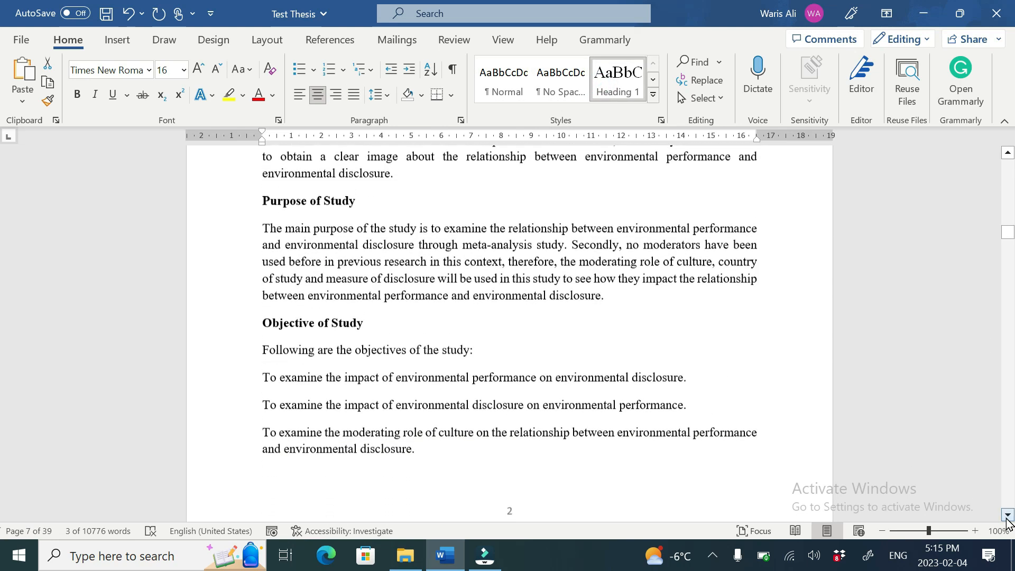
pyautogui.tripleClick(310, 201)
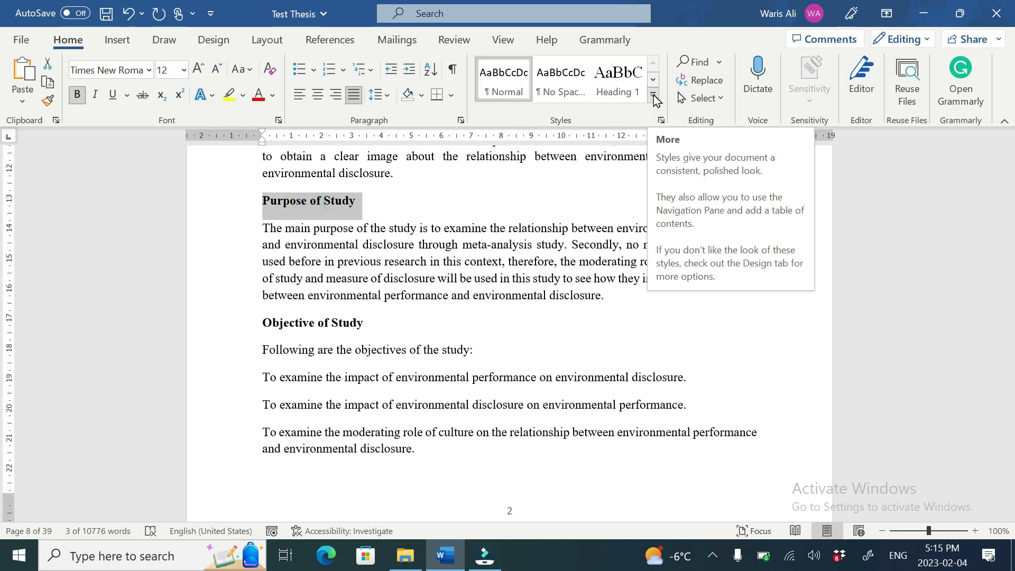
pyautogui.click(653, 80)
pyautogui.click(500, 77)
pyautogui.moveTo(264, 332); pyautogui.dragTo(364, 331)
pyautogui.click(506, 86)
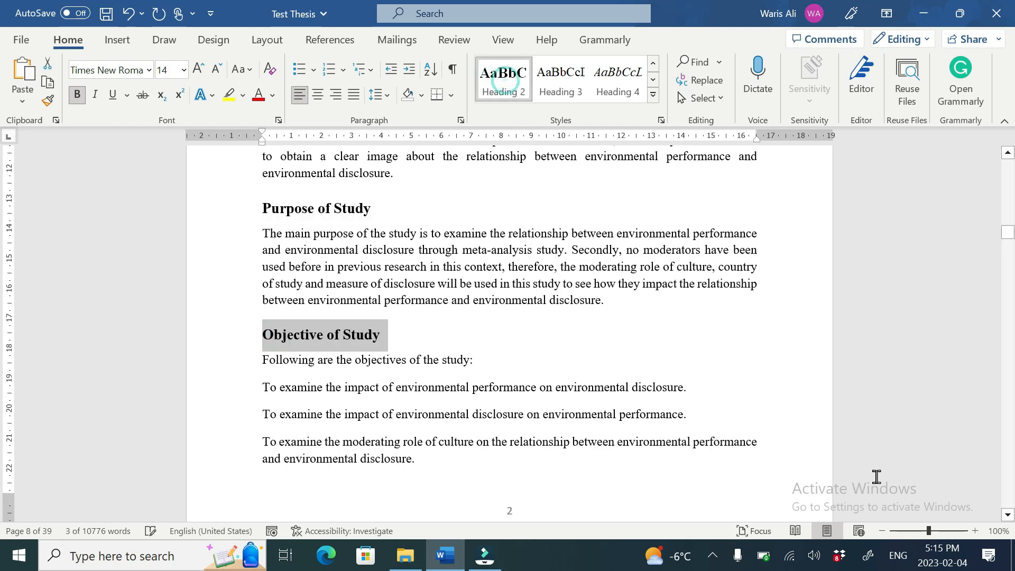
pyautogui.scroll(-10, 319, 385)
pyautogui.tripleClick(319, 385)
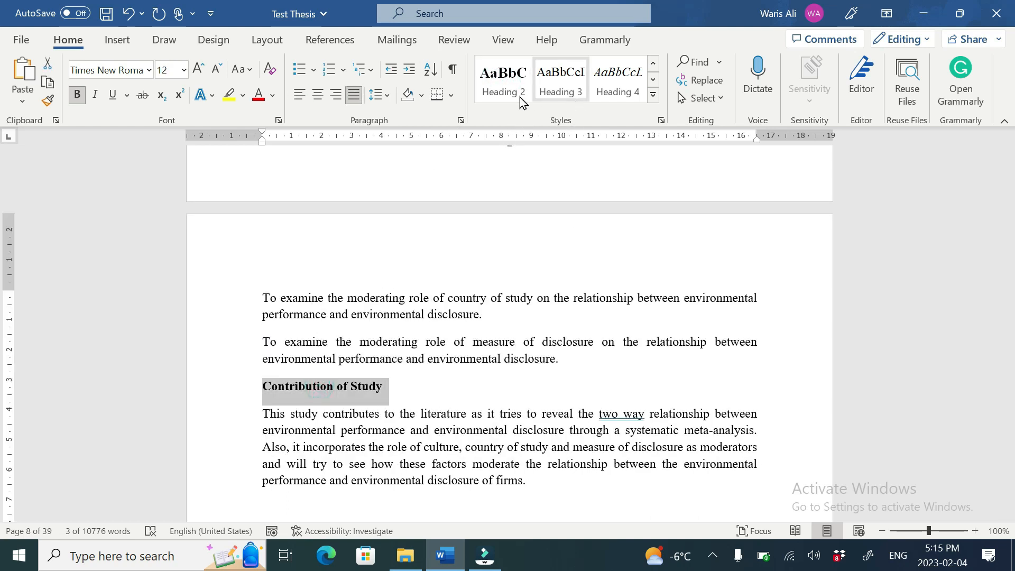
pyautogui.click(495, 85)
# Step: Insert a page break before the Chapter 2: Literature Review title so the chapter starts on a new page
pyautogui.scroll(-5, 1006, 518)
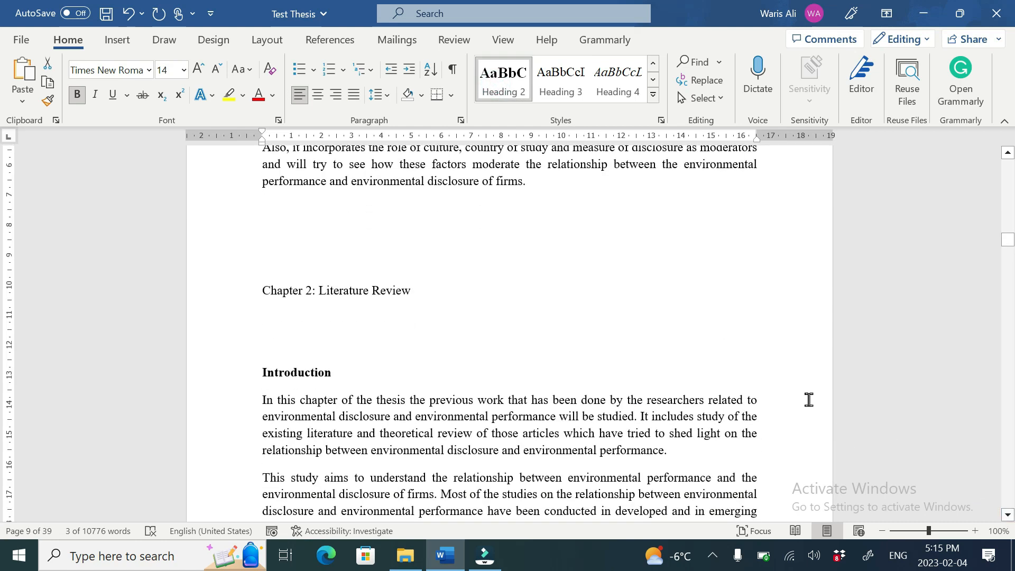
pyautogui.click(263, 292)
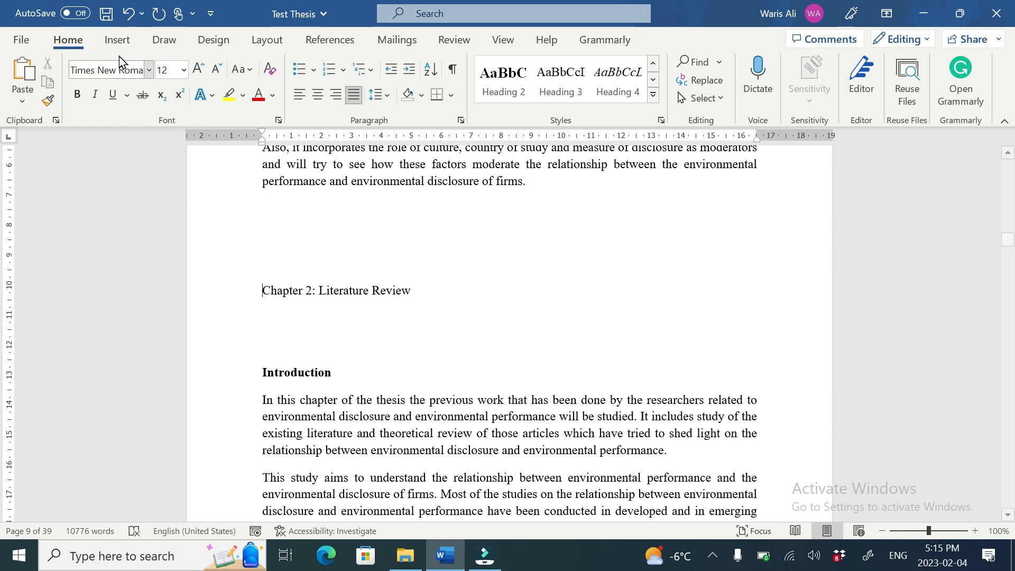
pyautogui.click(116, 42)
pyautogui.click(46, 99)
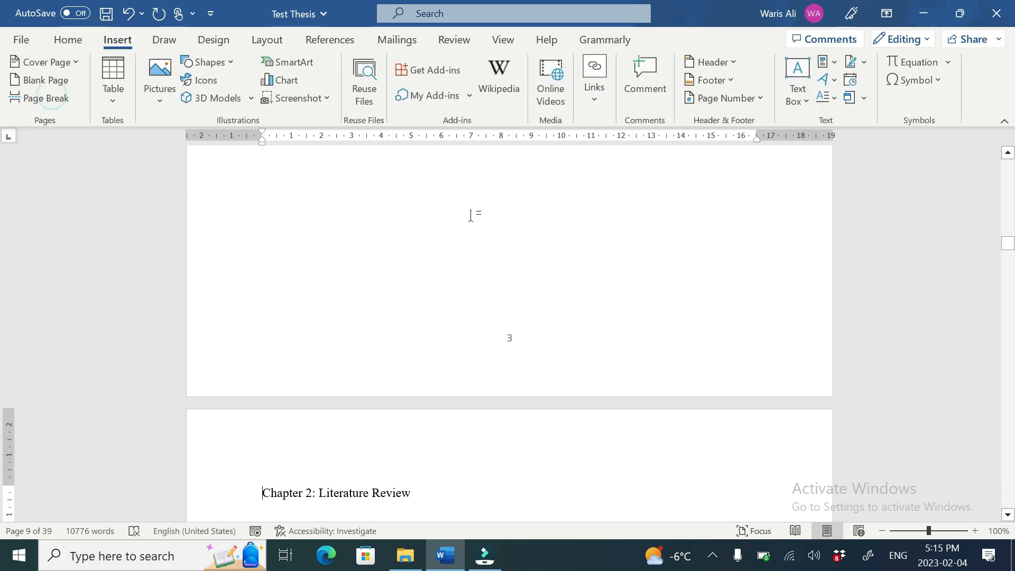
# Step: Apply the Heading 1 style to the Chapter 2: Literature Review title and remove the two blank lines below it
pyautogui.click(1008, 515)
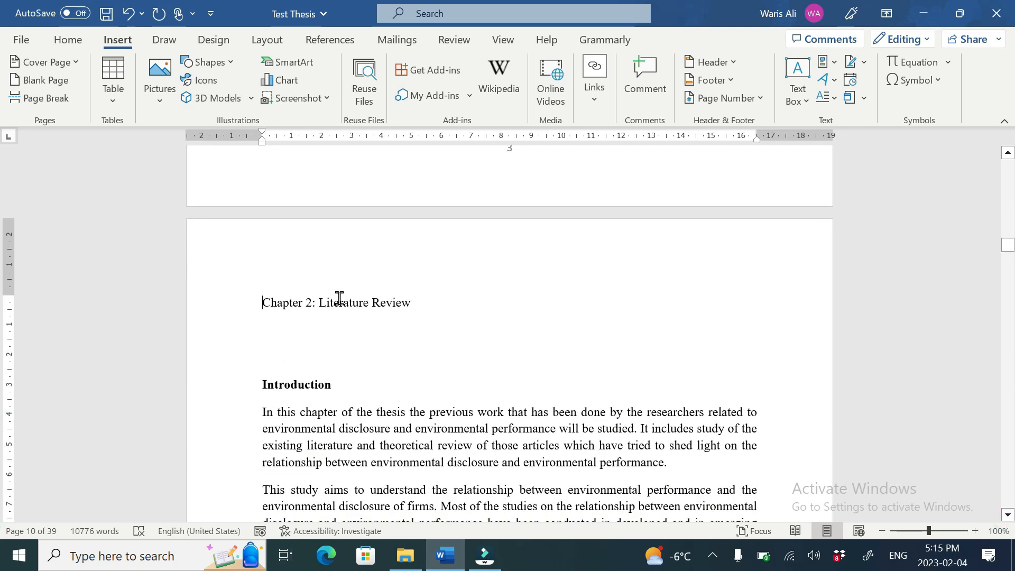
pyautogui.tripleClick(339, 298)
pyautogui.click(67, 40)
pyautogui.click(613, 85)
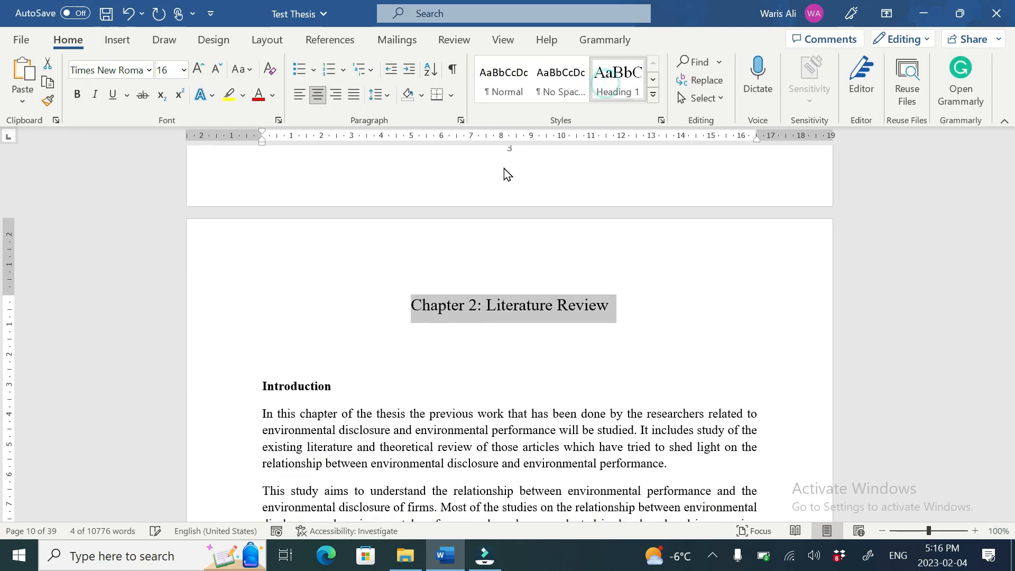
pyautogui.click(284, 347)
pyautogui.press('Delete')
pyautogui.press('Delete')
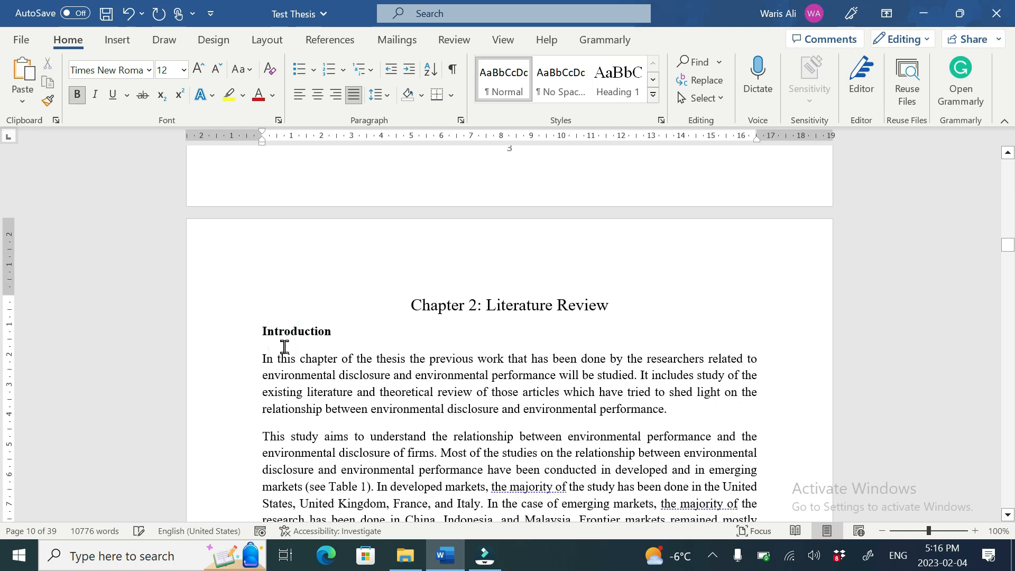
# Step: Apply the Heading 2 style to Chapter 2's Introduction heading and to the one-word heading on landscape page 15
pyautogui.tripleClick(284, 347)
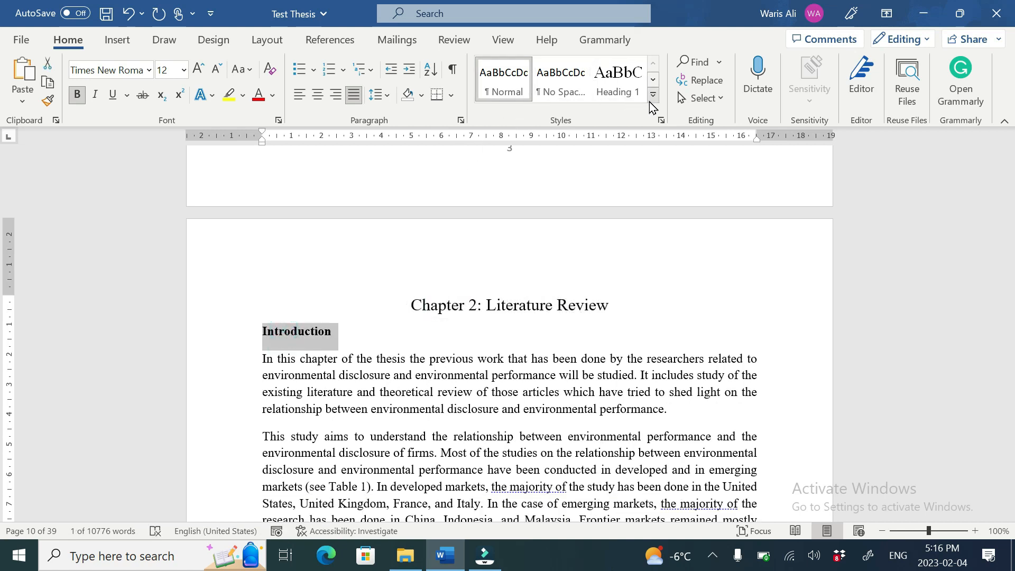
pyautogui.click(653, 79)
pyautogui.click(503, 79)
pyautogui.moveTo(1007, 241); pyautogui.dragTo(999, 288)
pyautogui.tripleClick(204, 160)
pyautogui.click(503, 79)
# Step: Remove the blank line below the Chapter 3: Theoretical Framework & Hypothesis Development title and apply the Heading 1 style to the title
pyautogui.scroll(-6, 1007, 520)
pyautogui.scroll(-3, 1005, 525)
pyautogui.scroll(-20, 1005, 521)
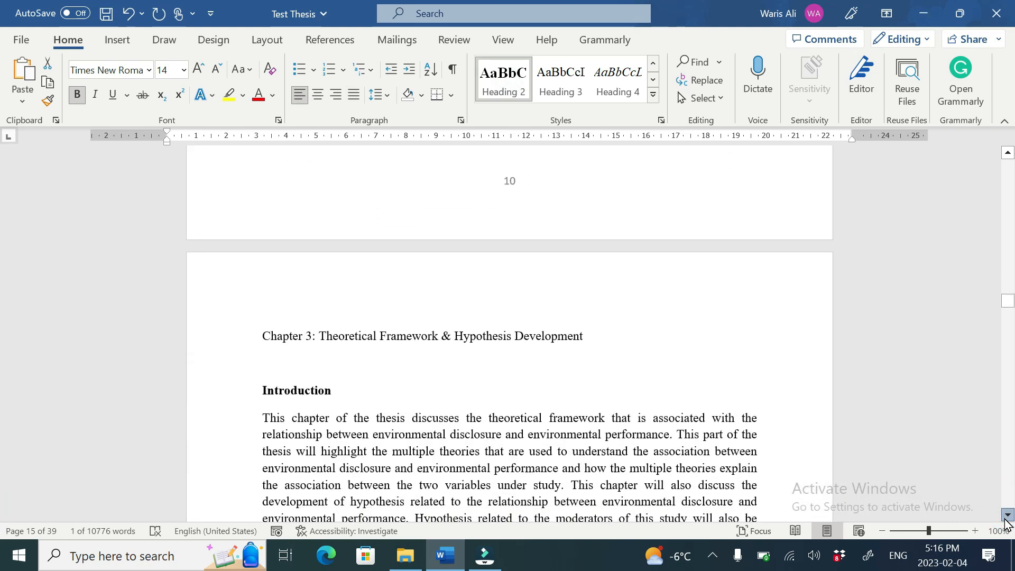
pyautogui.click(281, 332)
pyautogui.press('Delete')
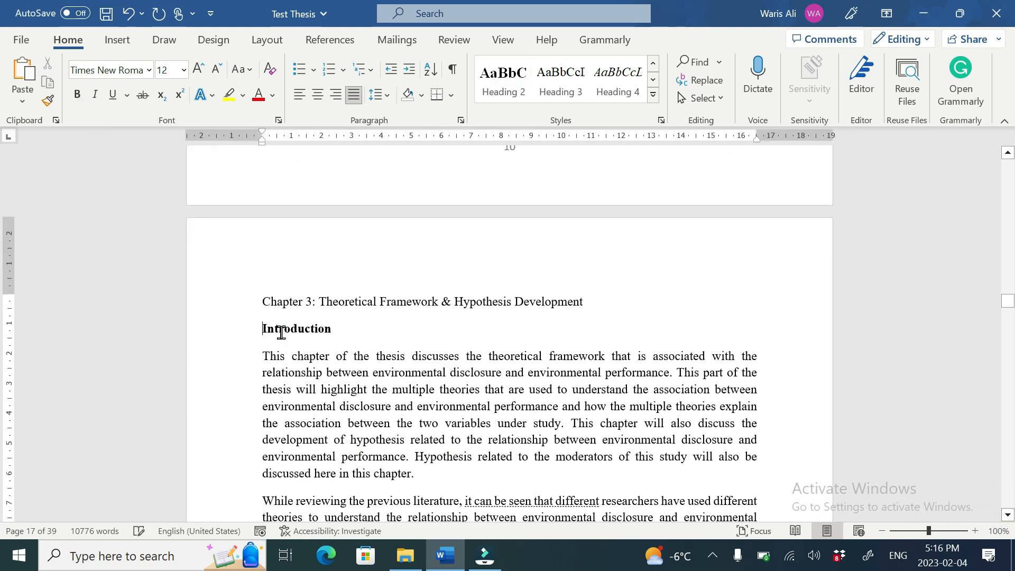
pyautogui.tripleClick(345, 305)
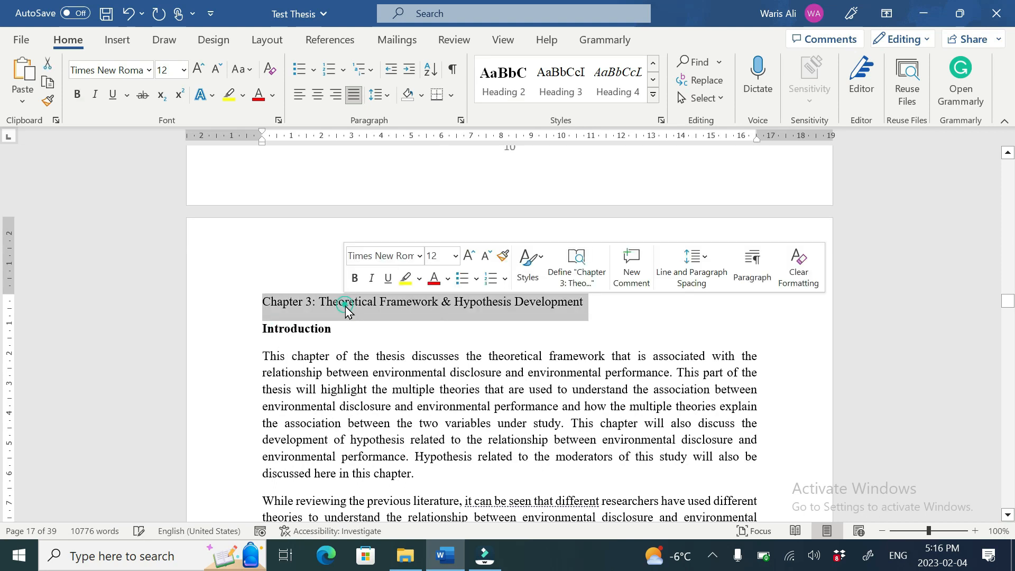
pyautogui.click(654, 63)
pyautogui.click(618, 77)
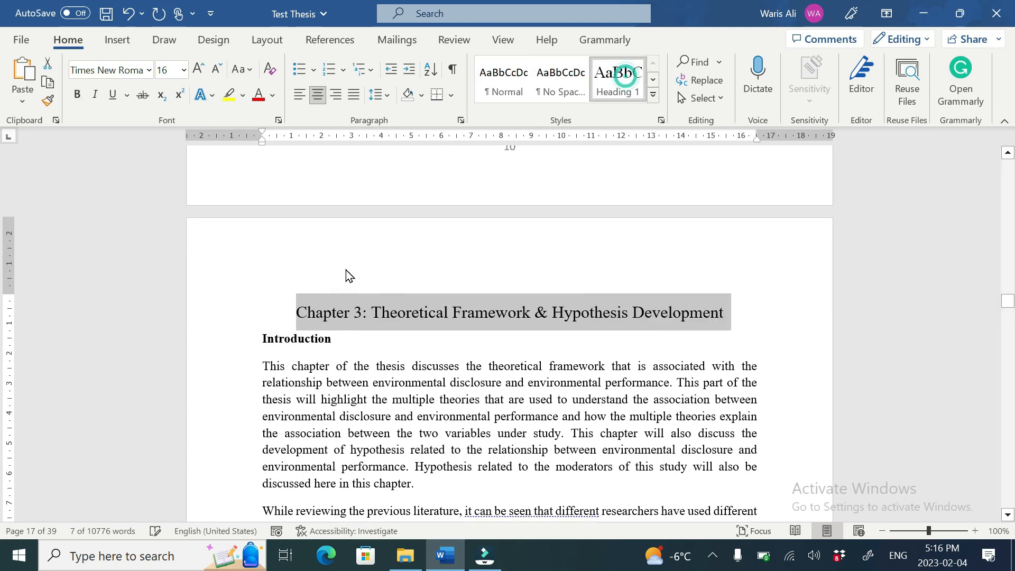
# Step: Apply the Heading 2 style to the Introduction heading of Chapter 3
pyautogui.tripleClick(288, 335)
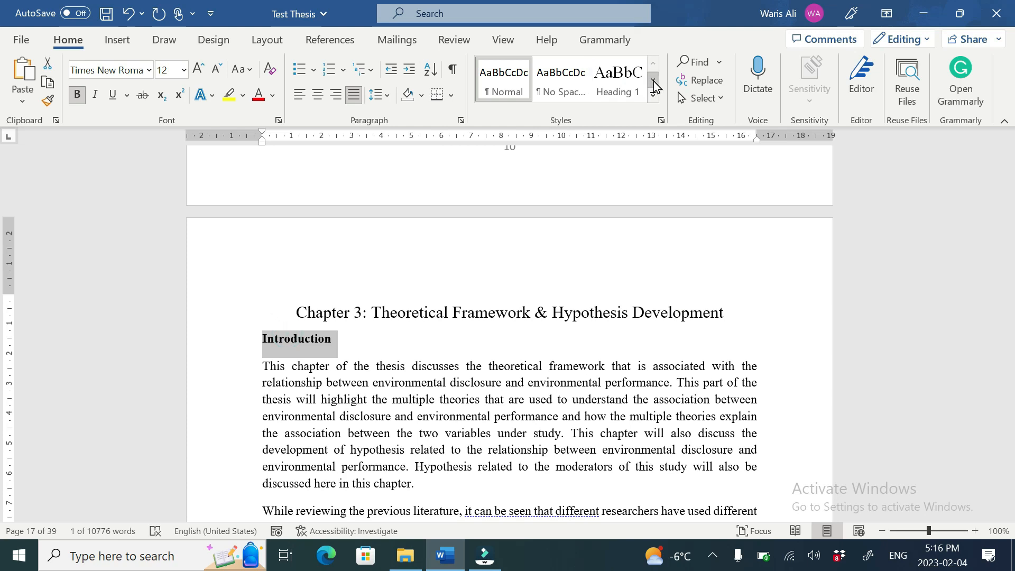
pyautogui.click(653, 81)
pyautogui.click(503, 79)
# Step: Remove the blank lines above and below the Hypothesis Development heading and apply the Heading 2 style to it
pyautogui.moveTo(1009, 308); pyautogui.dragTo(1009, 323)
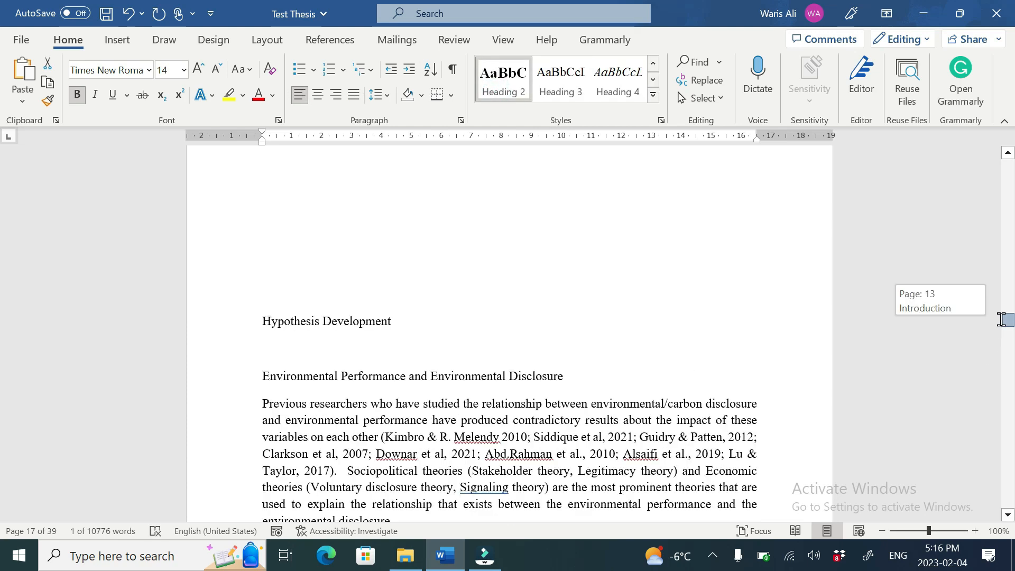
pyautogui.click(407, 236)
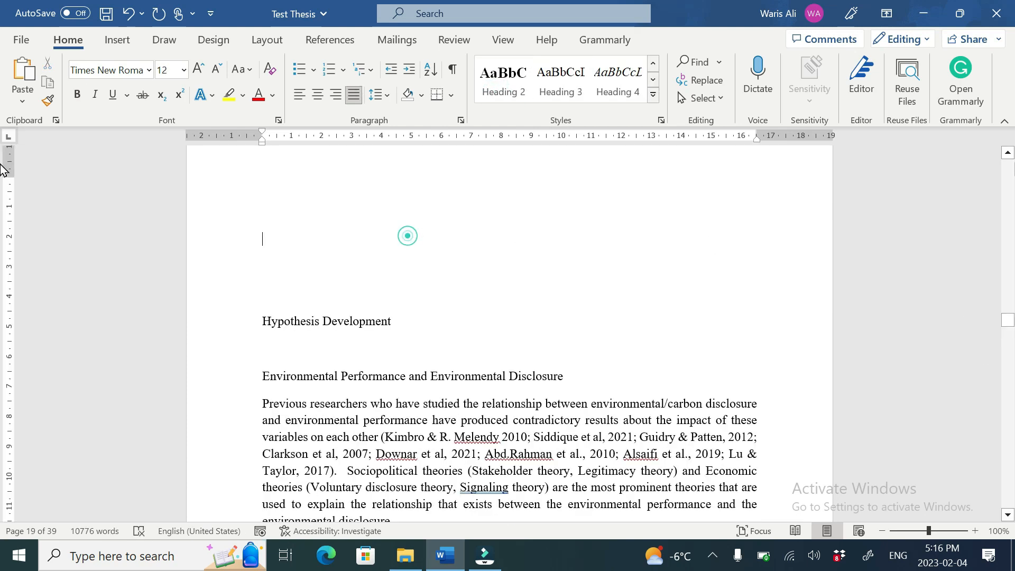
pyautogui.click(1008, 152)
pyautogui.click(1007, 152)
pyautogui.press('Delete')
pyautogui.press('Delete')
pyautogui.press('Delete')
pyautogui.press('Delete')
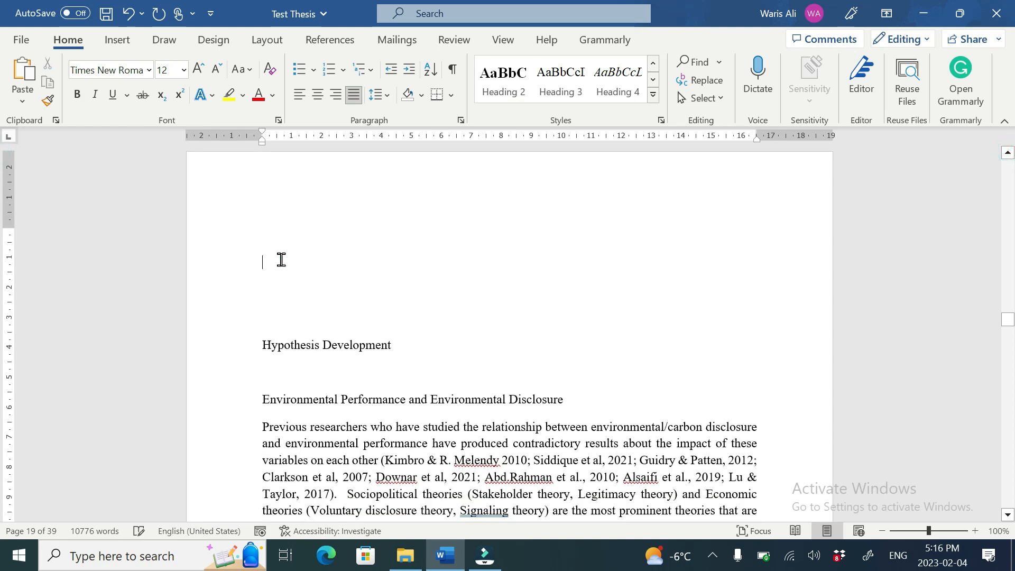
pyautogui.tripleClick(280, 262)
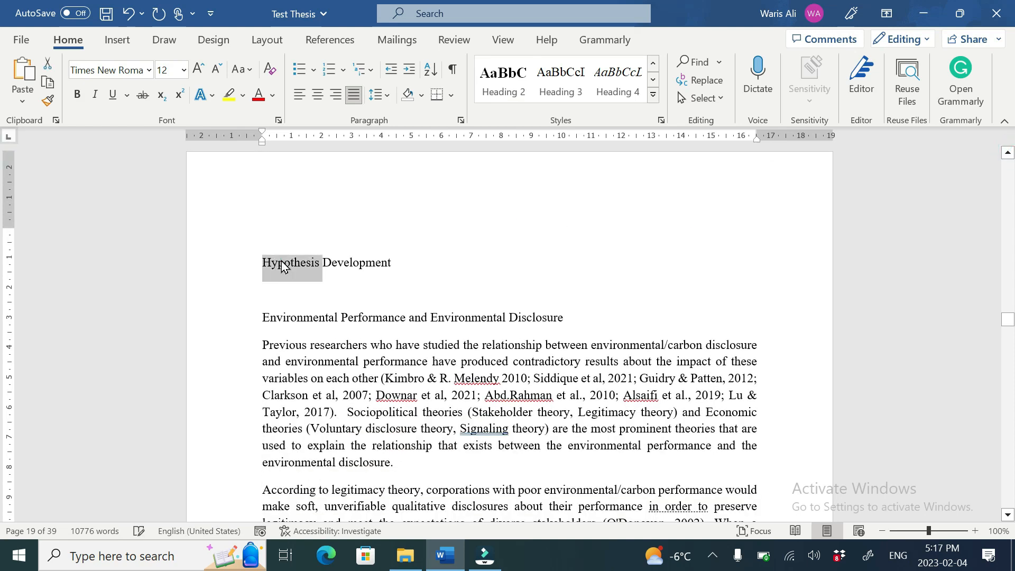
pyautogui.click(509, 90)
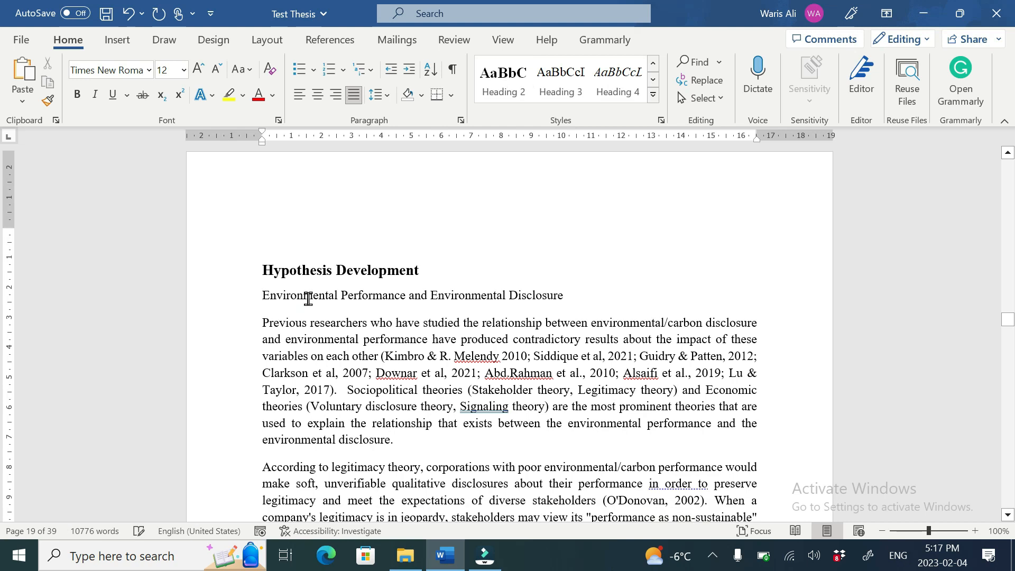
# Step: Apply the Heading 3 style to the Environmental Performance and Environmental Disclosure heading under Hypothesis Development
pyautogui.tripleClick(308, 296)
pyautogui.click(560, 79)
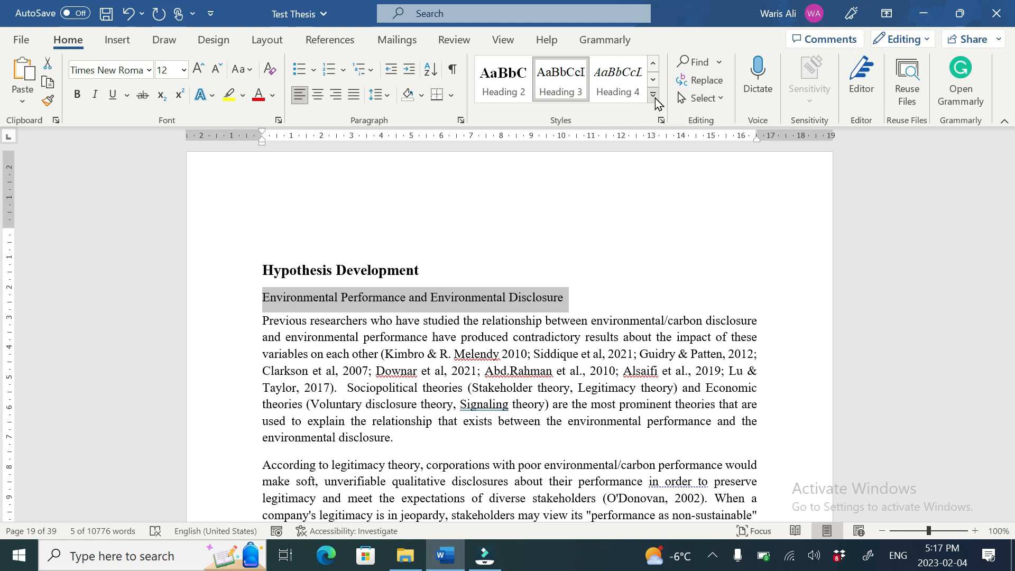
pyautogui.click(661, 121)
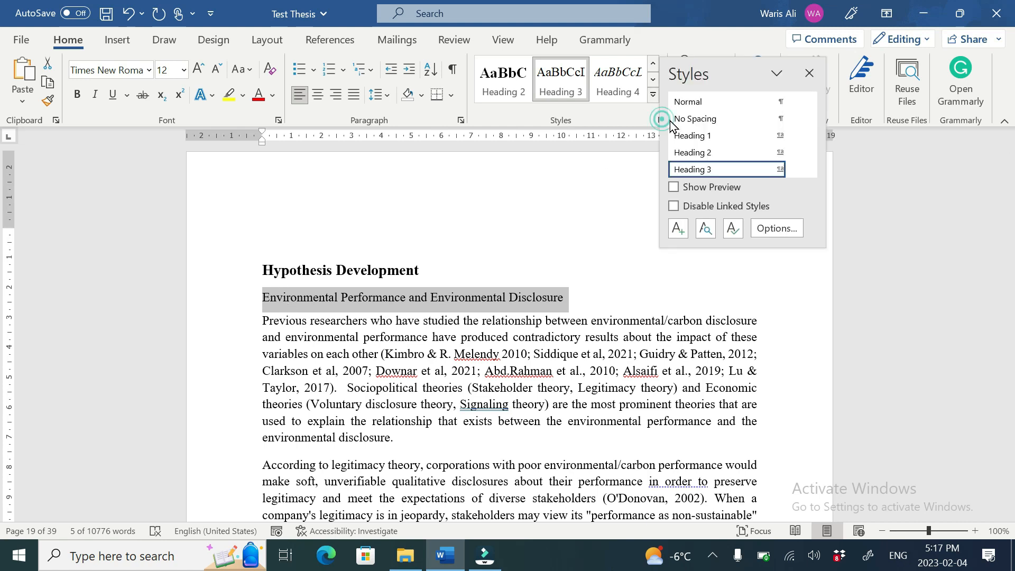
pyautogui.click(794, 170)
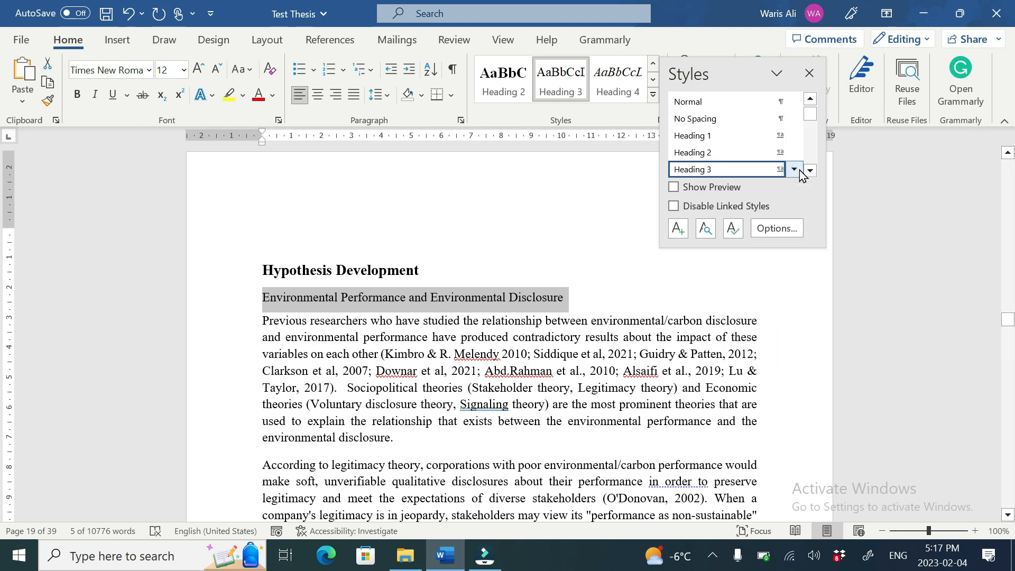
pyautogui.click(628, 132)
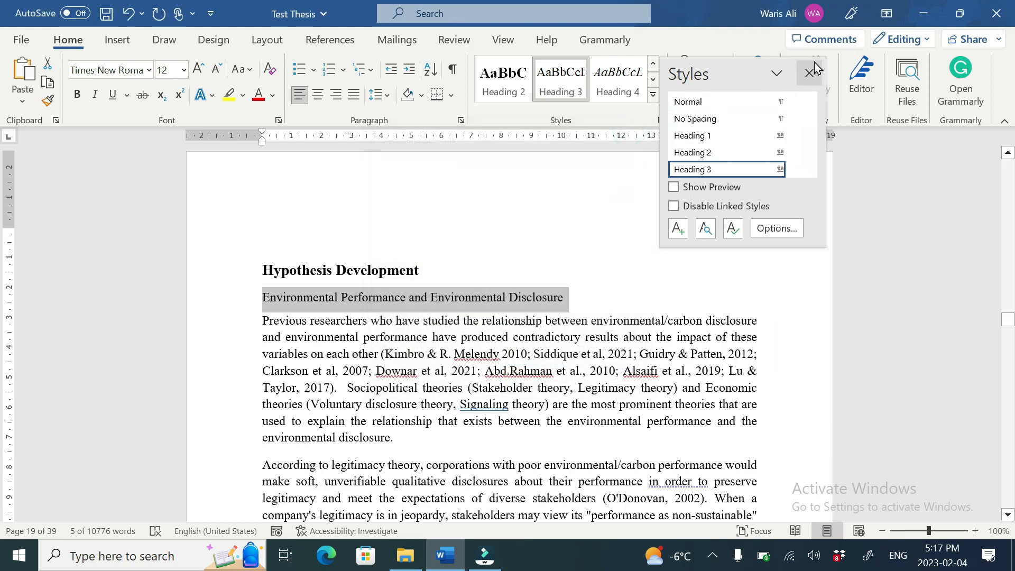
pyautogui.click(810, 73)
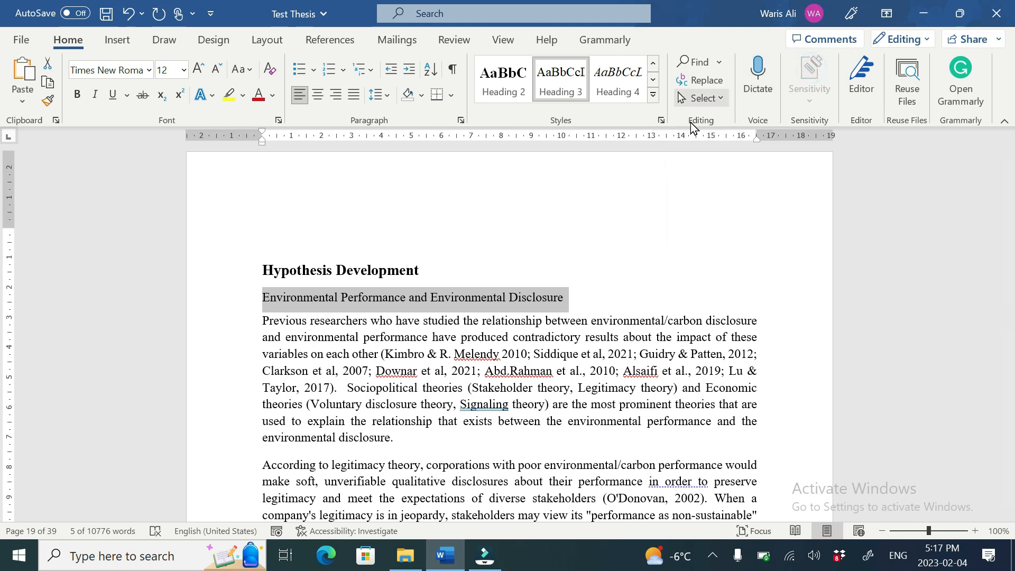
# Step: Modify the Heading 3 style so its text is bold
pyautogui.click(661, 121)
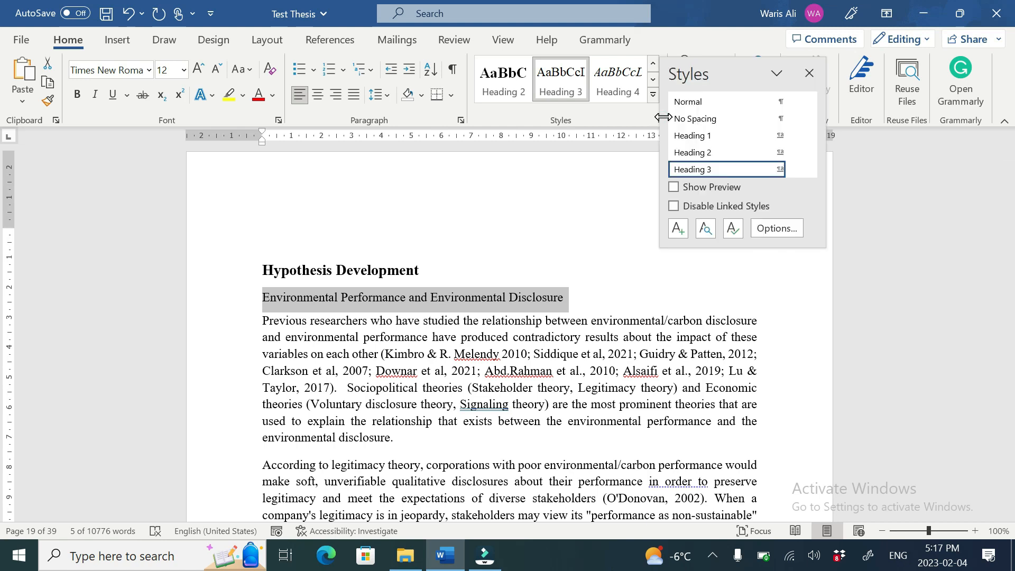
pyautogui.click(794, 169)
pyautogui.click(652, 215)
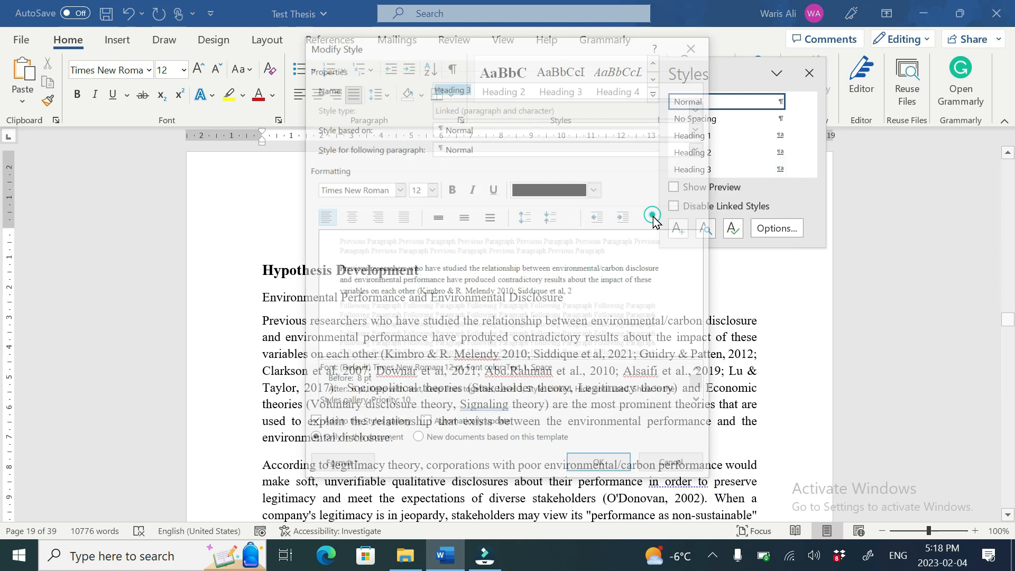
pyautogui.click(450, 189)
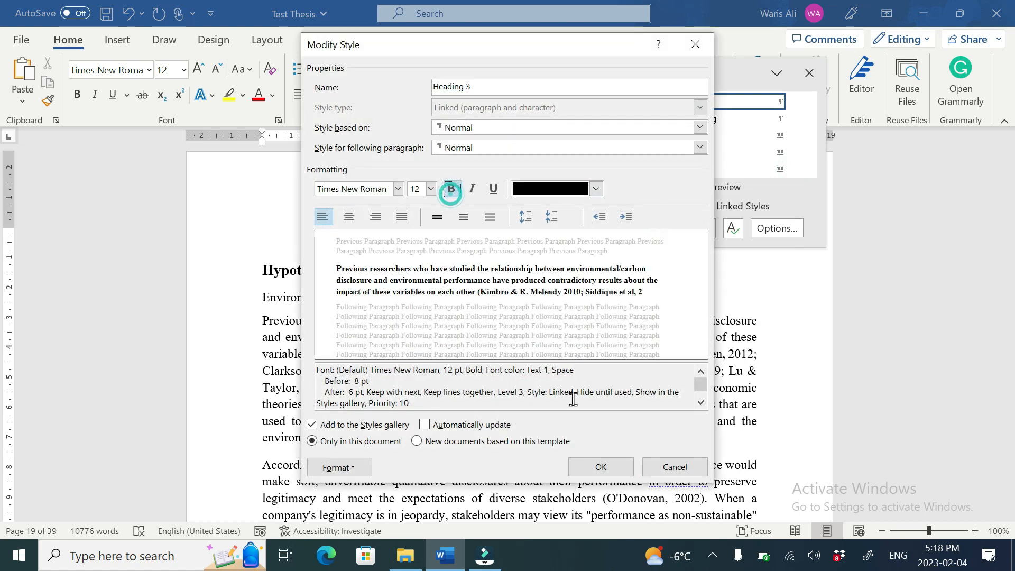
pyautogui.click(600, 467)
# Step: Modify the Heading 1 style so its text is bold and close the list of styles
pyautogui.click(793, 152)
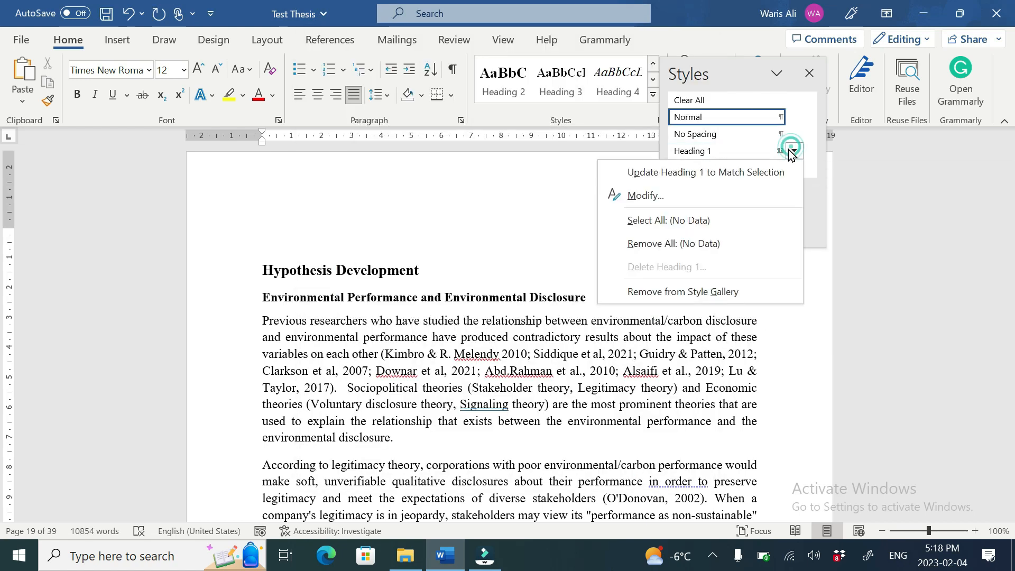
pyautogui.click(637, 195)
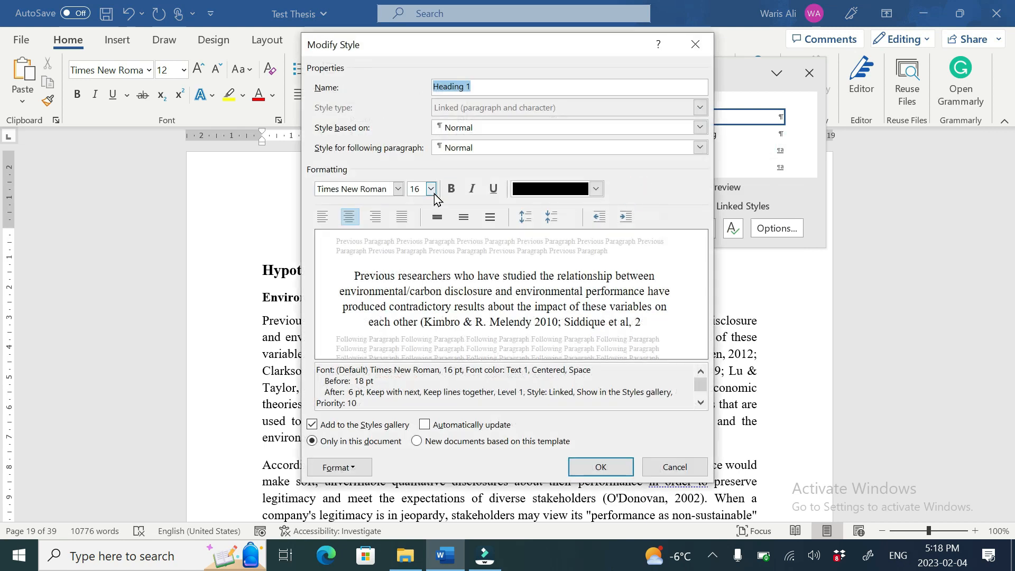
pyautogui.click(451, 189)
pyautogui.click(597, 467)
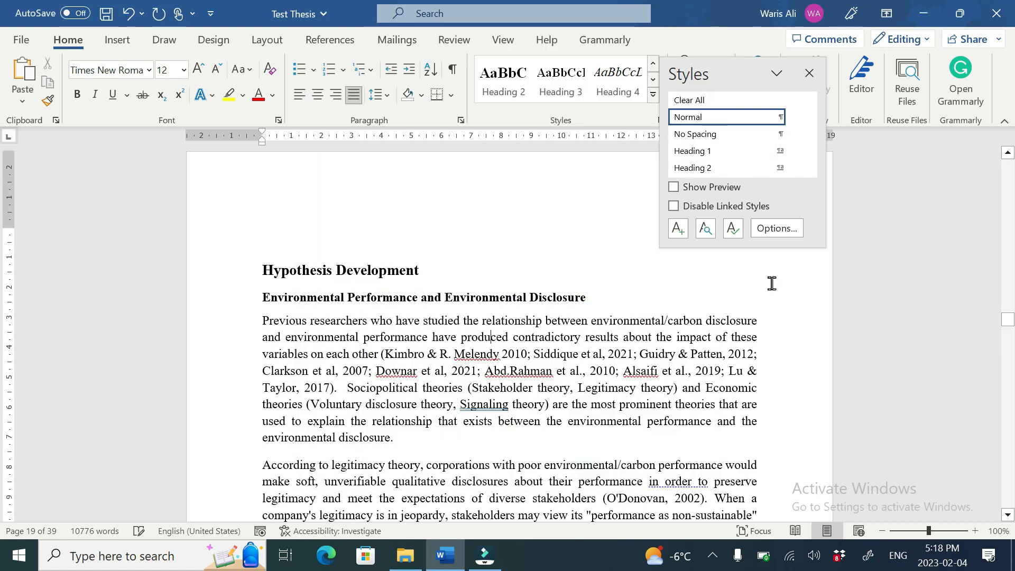
pyautogui.click(809, 74)
# Step: Apply the Heading 3 style to the Culture as a Moderator heading and the Individualism & Environmental Disclosure heading
pyautogui.scroll(-10, 537, 367)
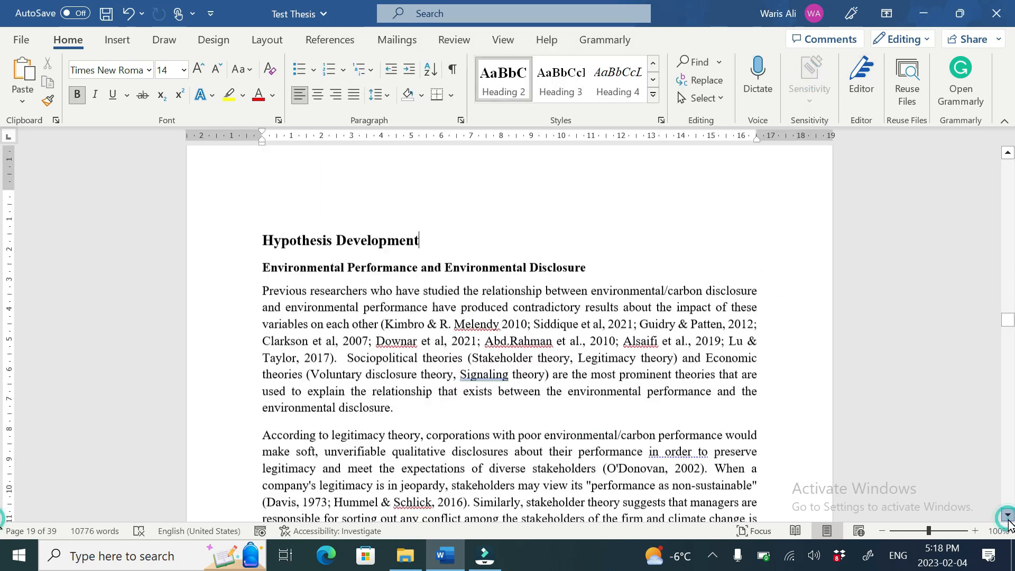
pyautogui.tripleClick(502, 335)
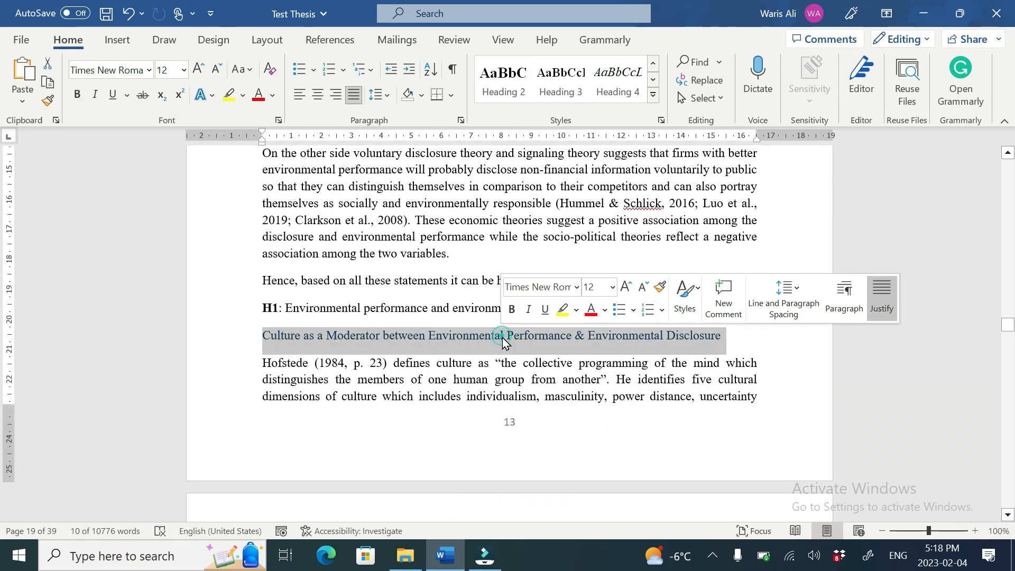
pyautogui.click(555, 71)
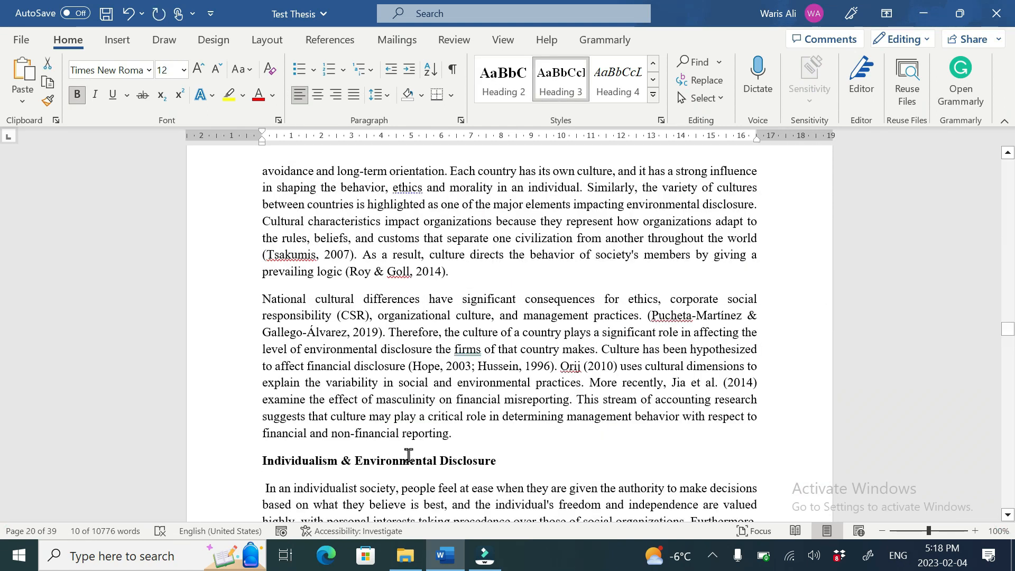
pyautogui.tripleClick(410, 457)
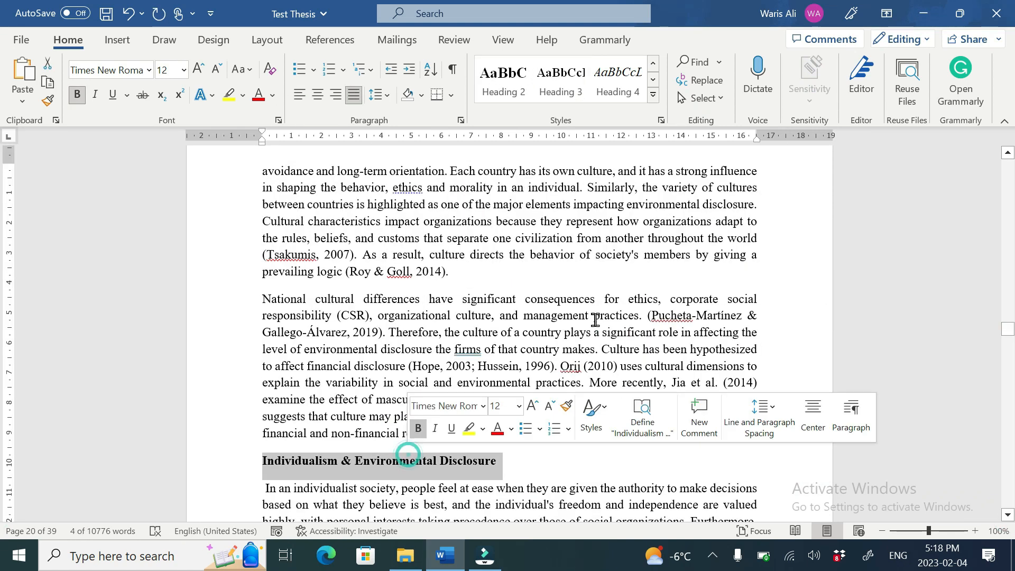
pyautogui.click(1009, 516)
pyautogui.scroll(-4, 1008, 521)
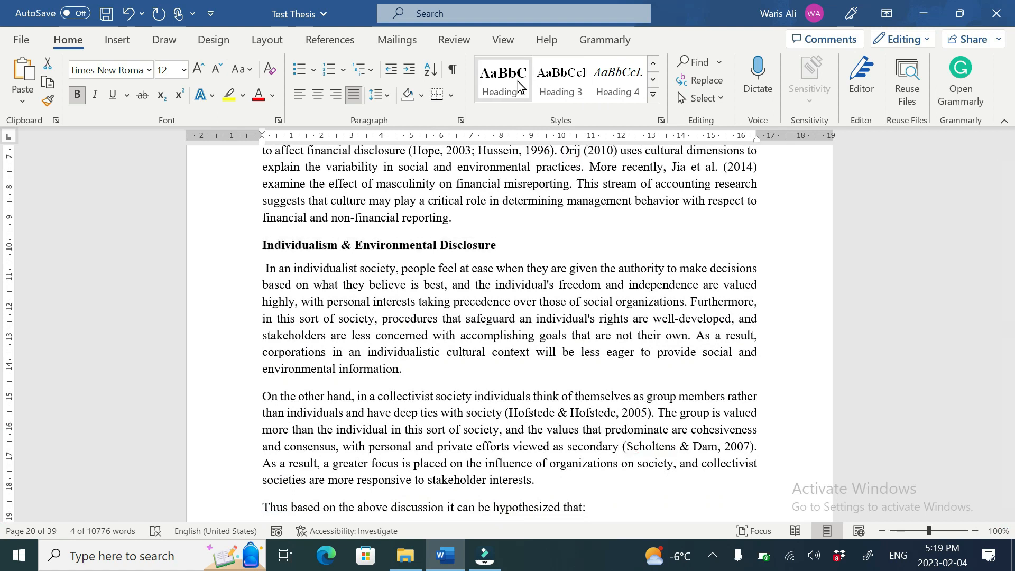
pyautogui.click(558, 87)
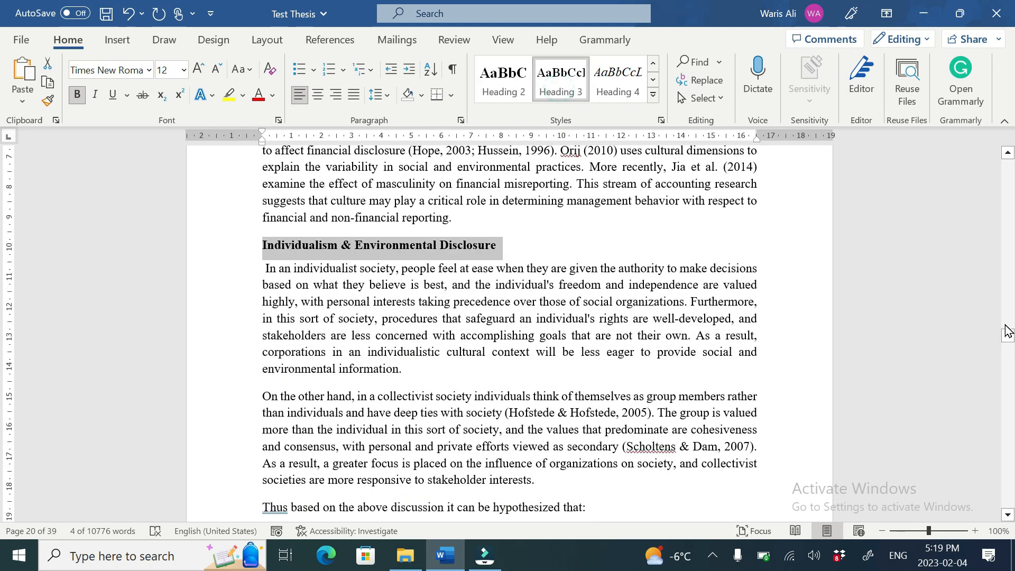
# Step: Apply the Heading 3 style to the remaining cultural-dimension headings, including Power Distance, Uncertainty Avoidance and Indulgence & Environmental Disclosure
pyautogui.tripleClick(444, 496)
pyautogui.click(556, 78)
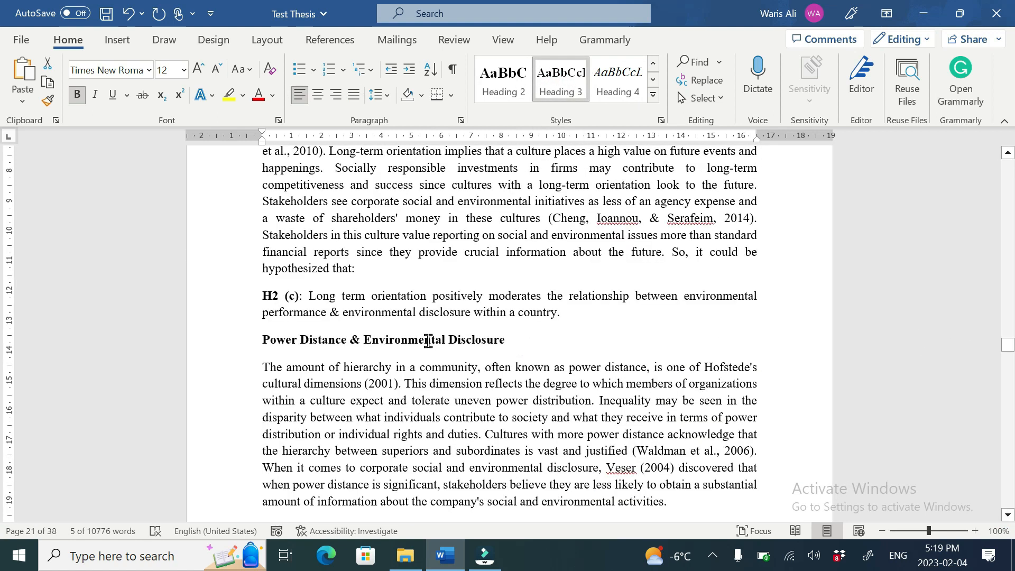
pyautogui.tripleClick(427, 341)
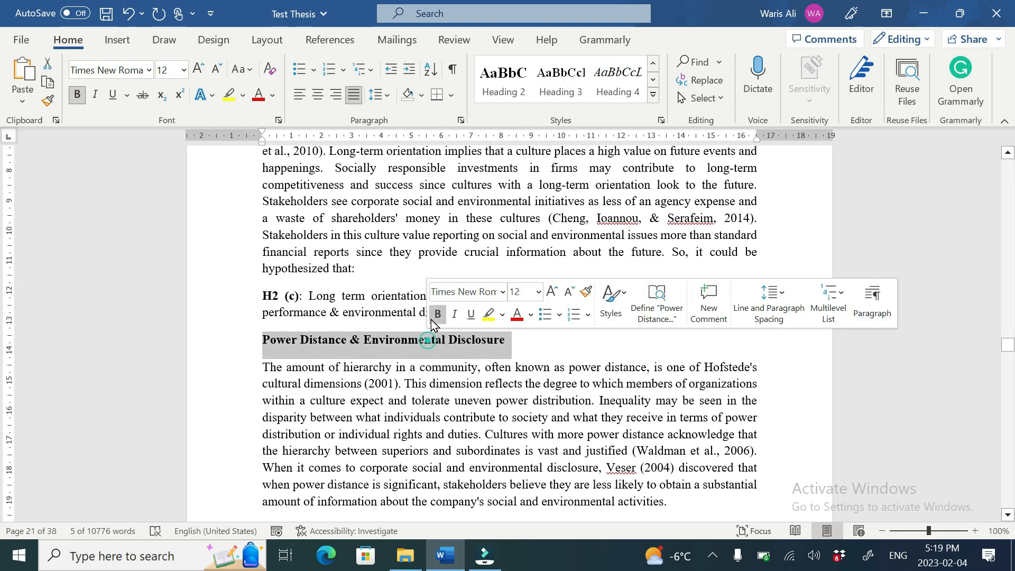
pyautogui.click(550, 82)
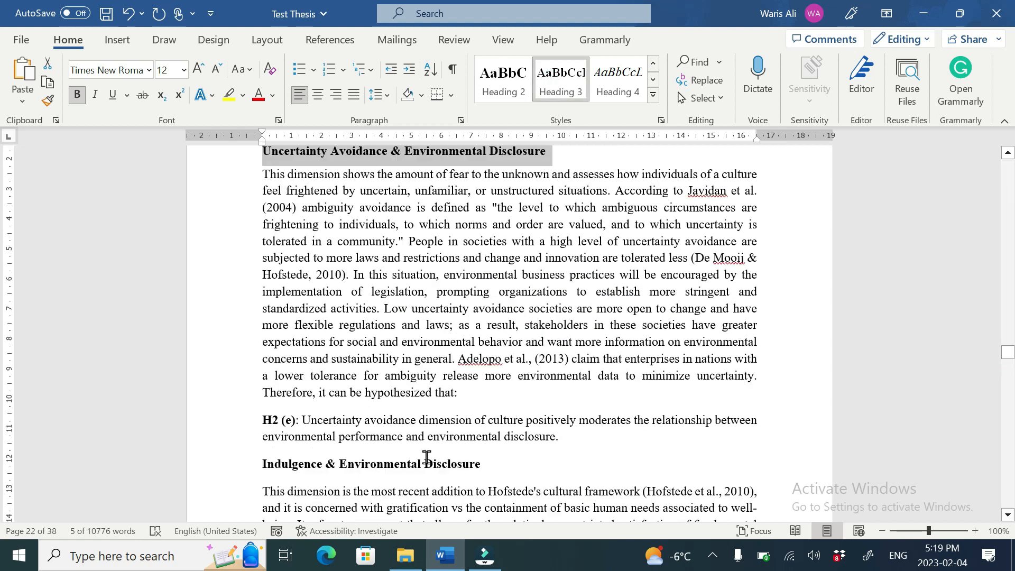
pyautogui.tripleClick(426, 461)
pyautogui.click(548, 85)
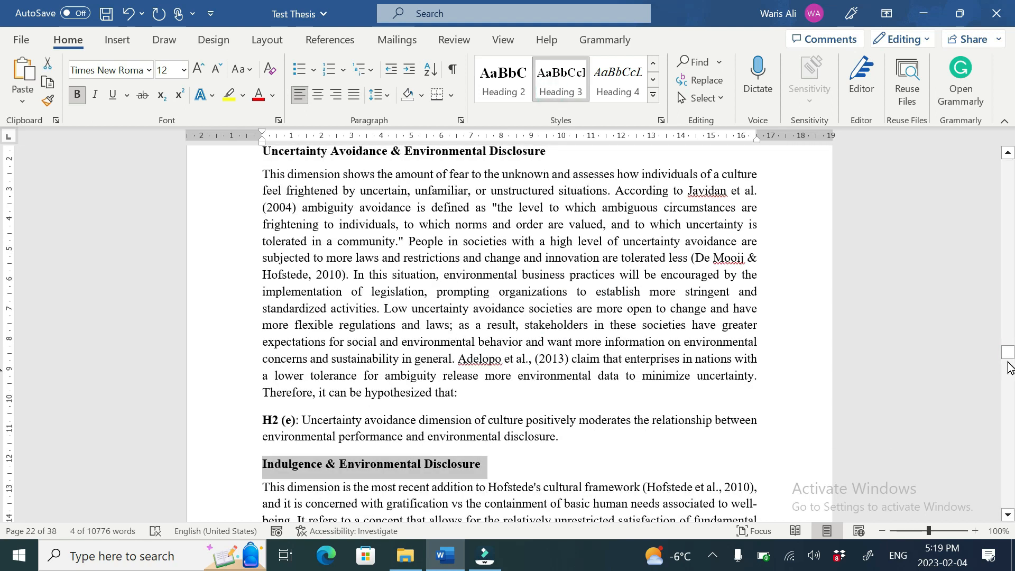
# Step: Apply the Heading 3 style to the Conclusion heading of Chapter 3
pyautogui.moveTo(1011, 353); pyautogui.dragTo(1010, 368)
pyautogui.tripleClick(295, 361)
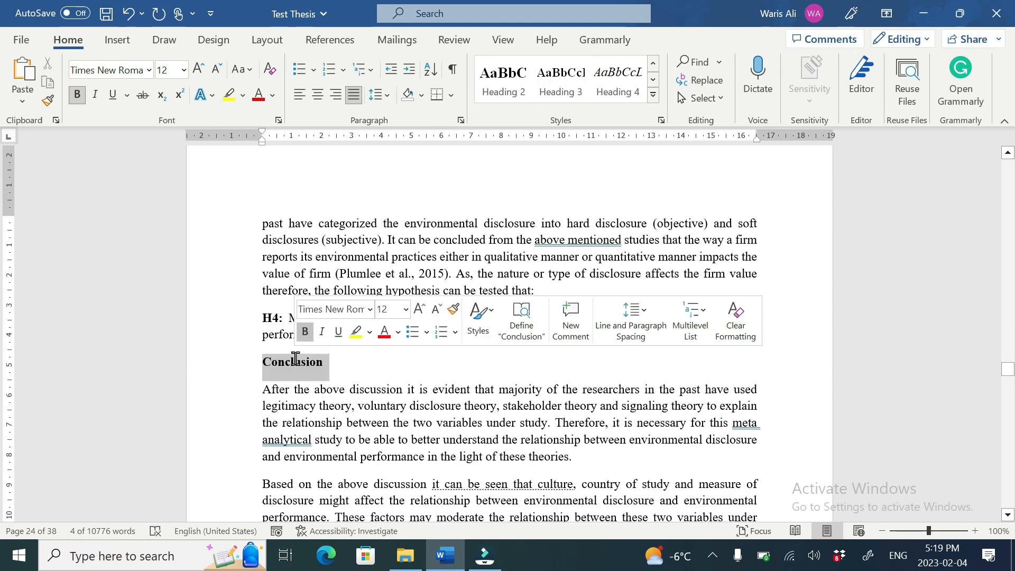
pyautogui.click(559, 79)
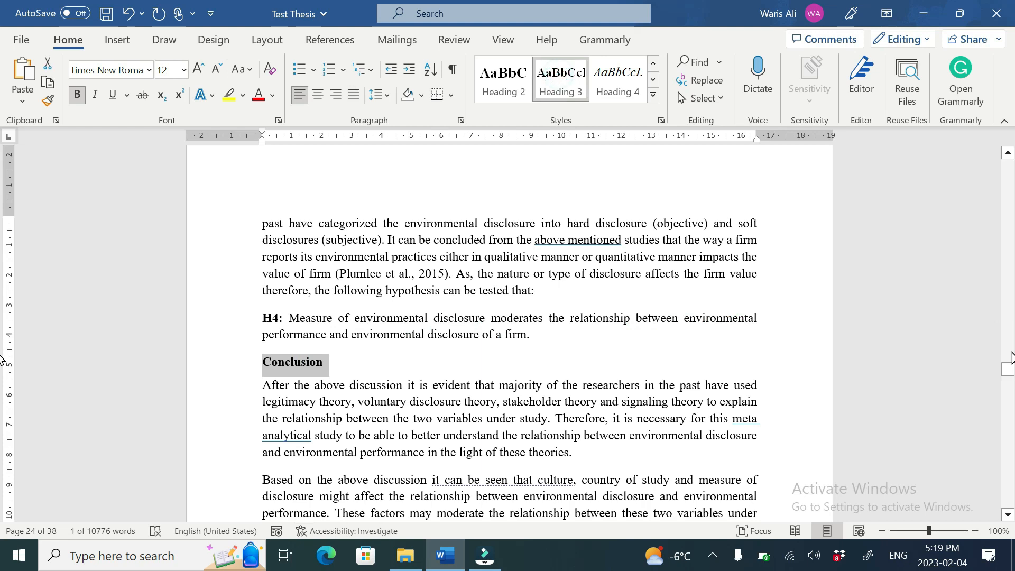
# Step: Remove the blank lines above the Chapter 4: Methodology title and apply the Heading 1 style to the title
pyautogui.moveTo(1008, 369); pyautogui.dragTo(1009, 383)
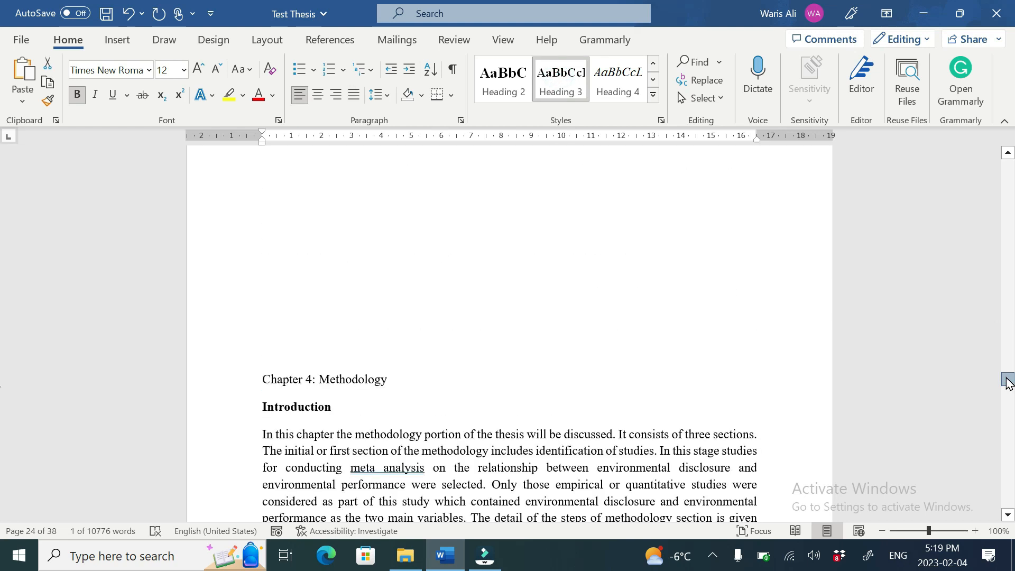
pyautogui.click(416, 220)
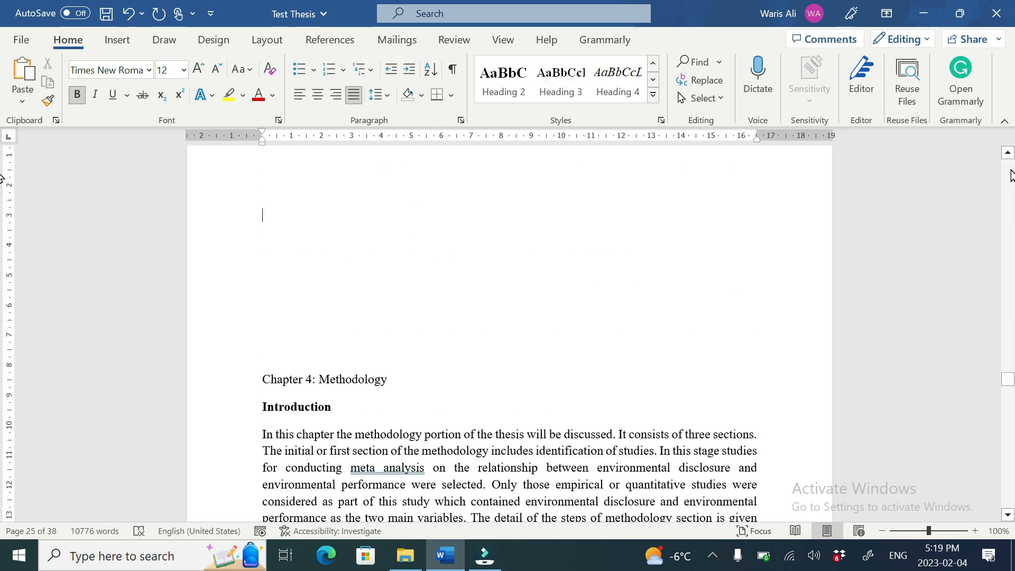
pyautogui.click(1008, 153)
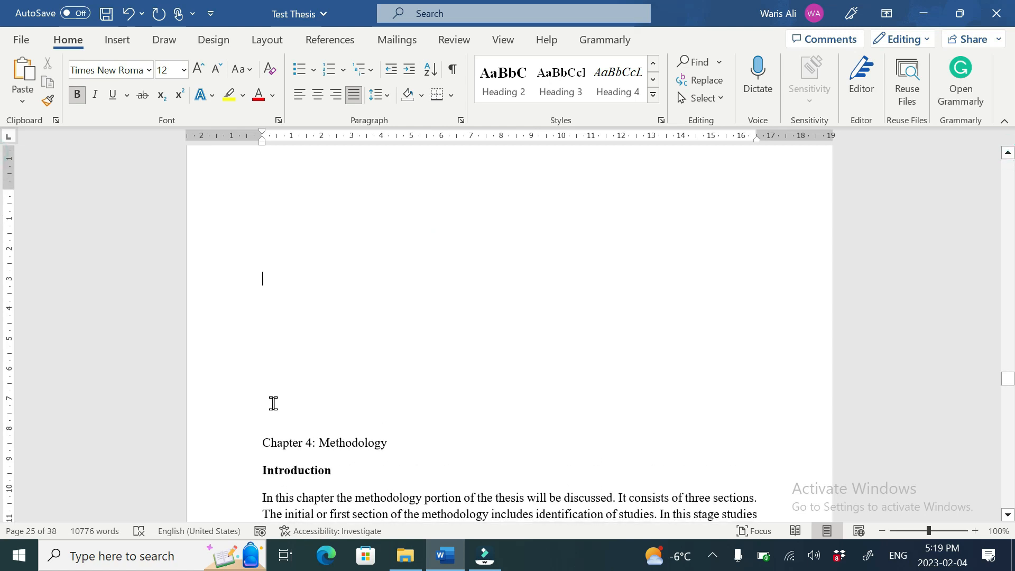
pyautogui.press('Delete')
pyautogui.press('Delete')
pyautogui.press('Delete')
pyautogui.press('Delete')
pyautogui.press('Delete')
pyautogui.press('Delete')
pyautogui.press('Delete')
pyautogui.press('Delete')
pyautogui.press('Delete')
pyautogui.press('Delete')
pyautogui.press('Delete')
pyautogui.press('Delete')
pyautogui.press('Delete')
pyautogui.press('Delete')
pyautogui.press('Delete')
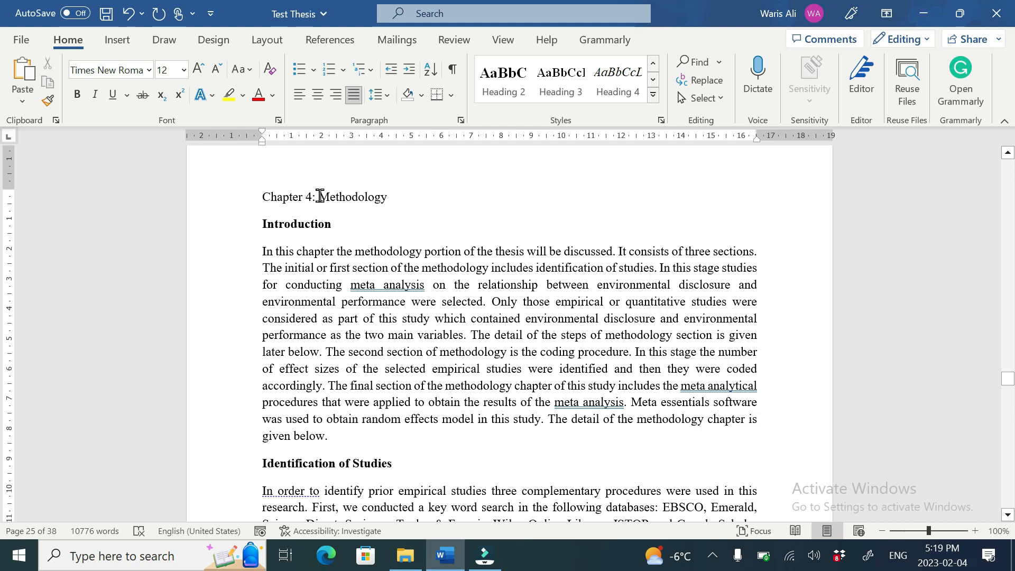
pyautogui.tripleClick(320, 196)
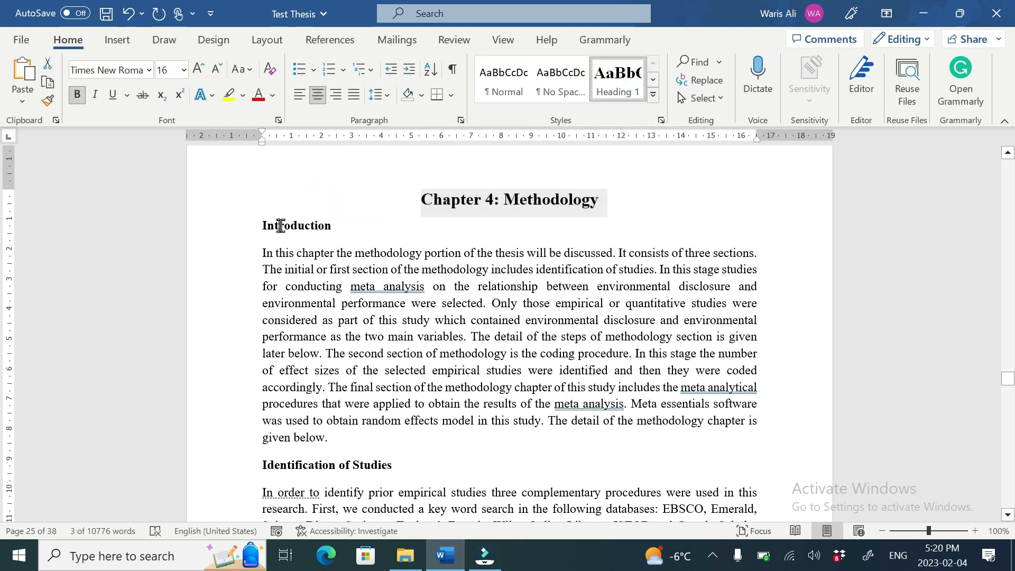
# Step: Apply the Heading 2 style to Chapter 4's section headings, including Introduction, Identification of Studies and Conclusion
pyautogui.tripleClick(280, 225)
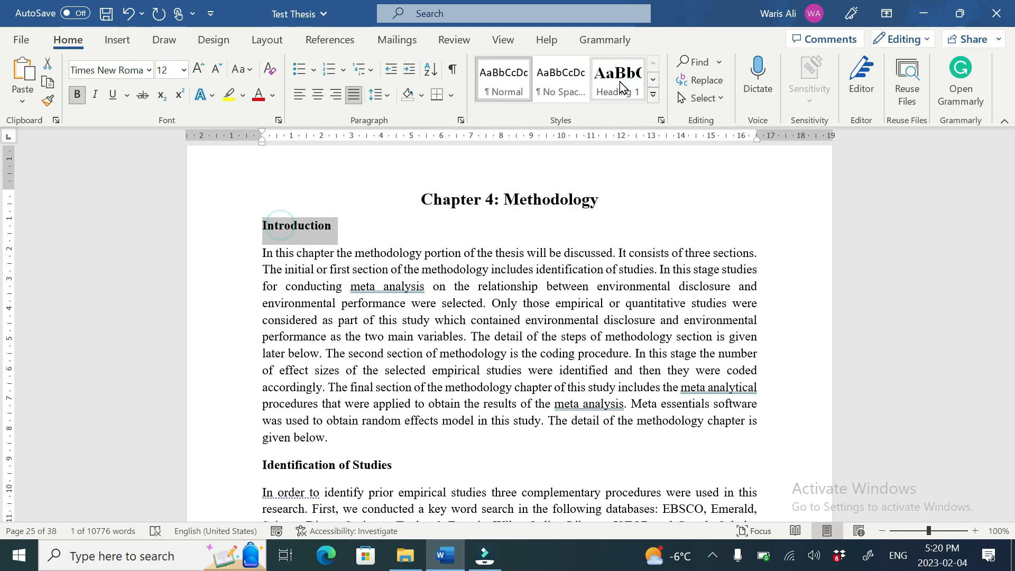
pyautogui.click(651, 78)
pyautogui.click(505, 84)
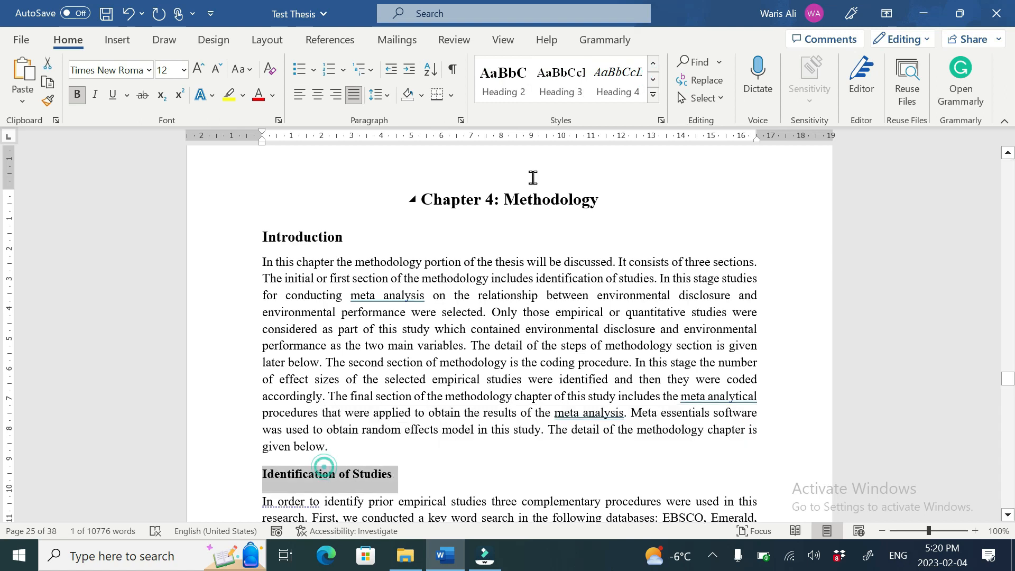
pyautogui.click(527, 98)
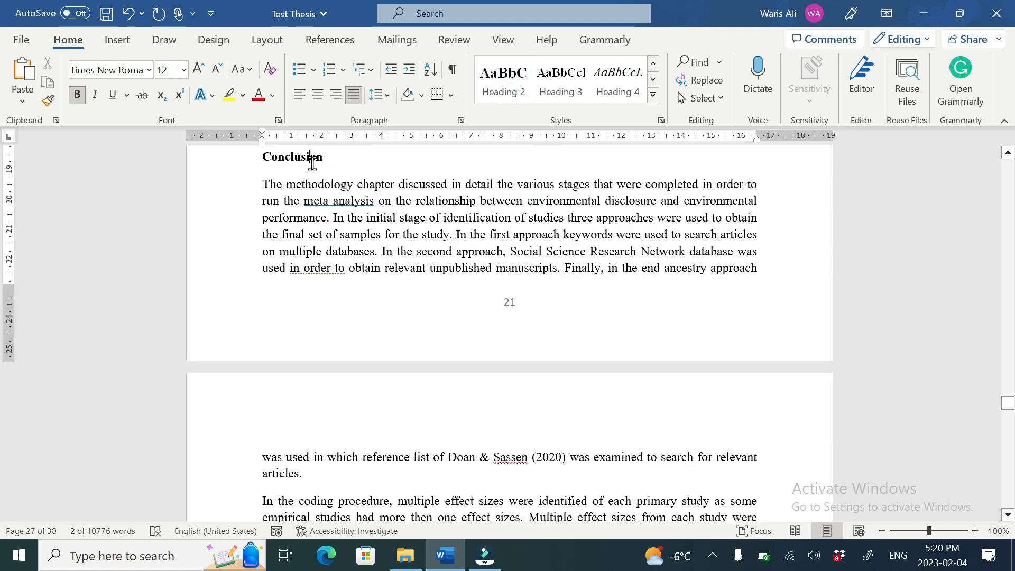
pyautogui.tripleClick(312, 164)
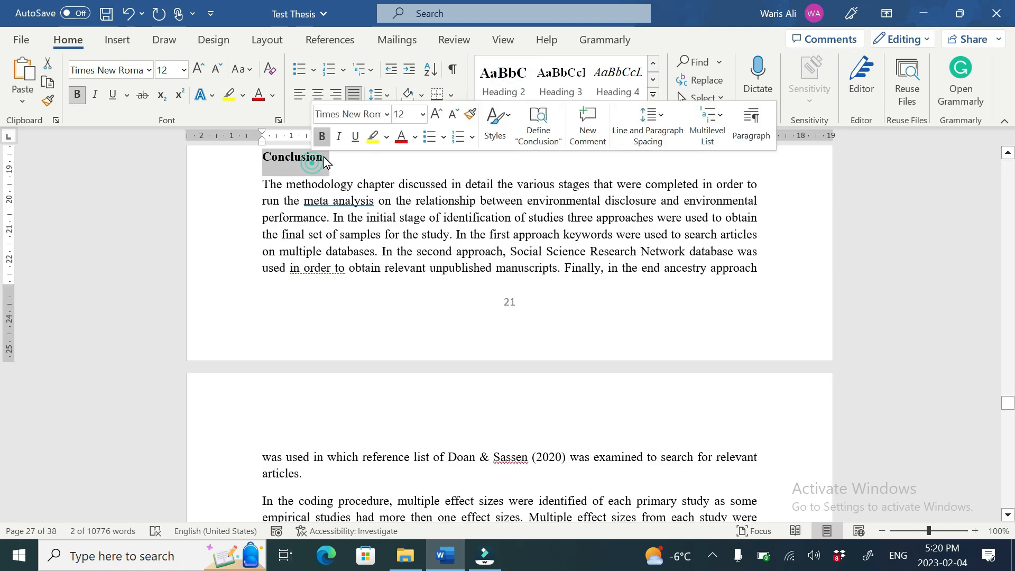
pyautogui.click(502, 88)
# Step: Insert a page break before the Chapter 5: Data Analysis & Results title so the chapter starts on a new page
pyautogui.moveTo(1008, 408); pyautogui.dragTo(1008, 412)
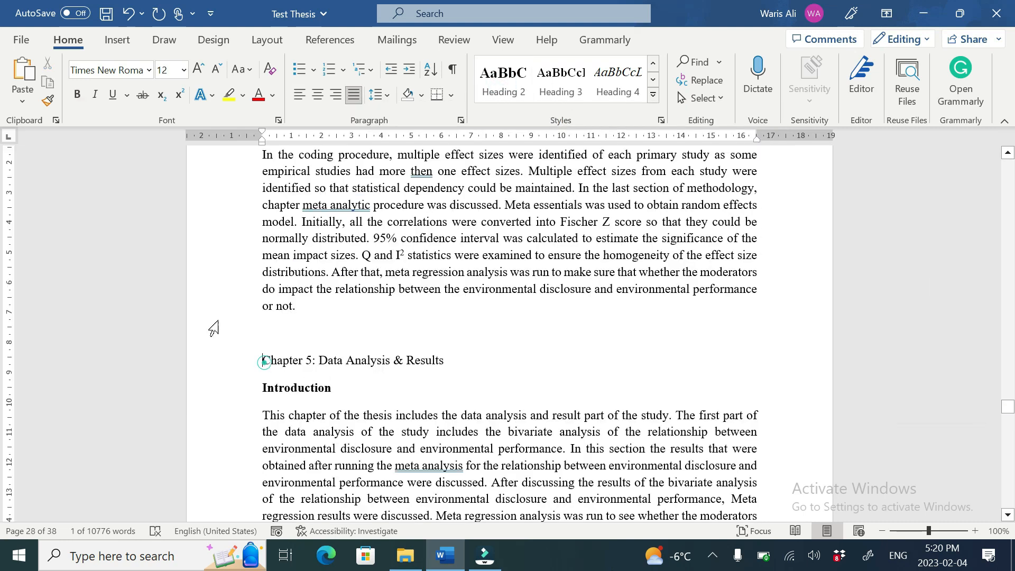
pyautogui.click(265, 362)
pyautogui.click(116, 39)
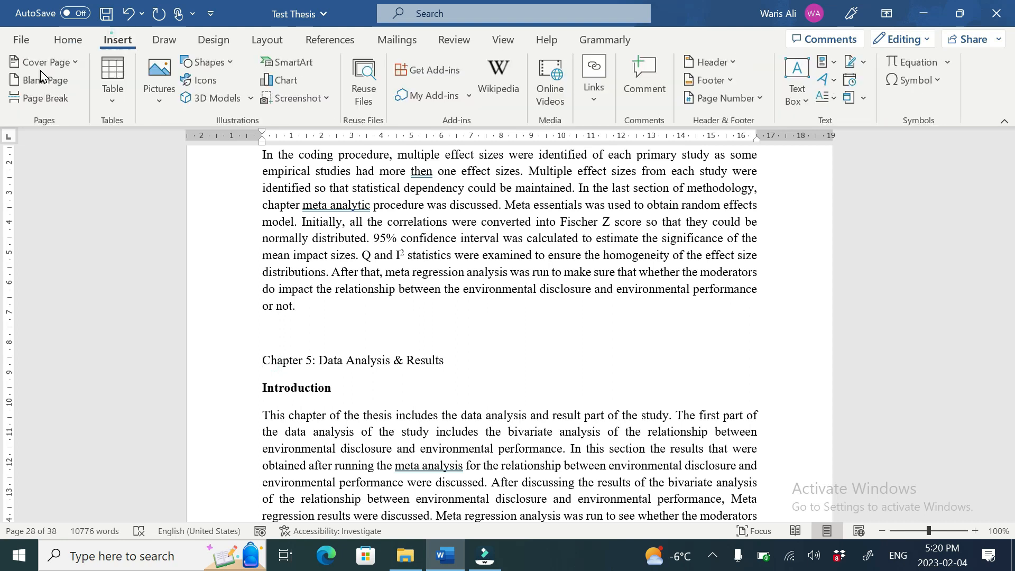
pyautogui.click(47, 84)
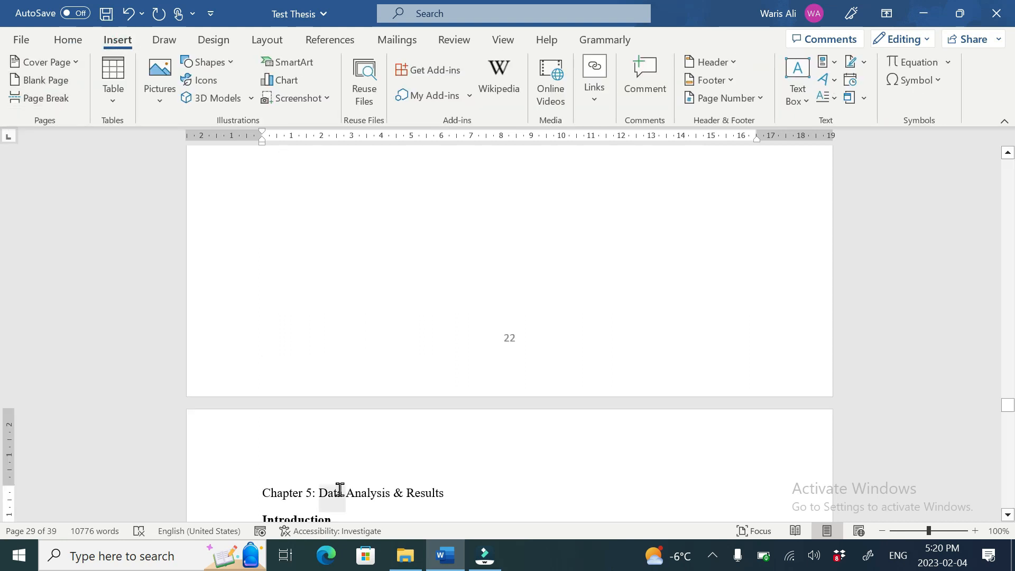
# Step: Apply Heading 1 to the Chapter 5: Data Analysis & Results title and Heading 2 to its Introduction, Bivariate Analyses and Meta-Regression Results headings
pyautogui.tripleClick(340, 489)
pyautogui.click(69, 39)
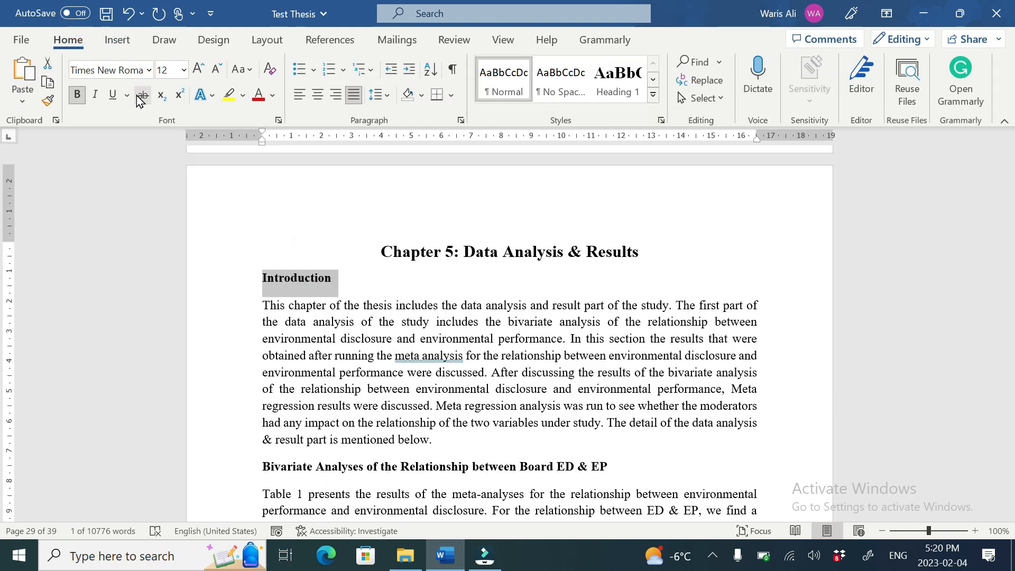
# Step: Apply Heading 3 to Chapter 5's moderating-role headings for Culture, Country of Study and Measure of Disclosure, and Heading 2 to its Conclusion heading
pyautogui.tripleClick(412, 209)
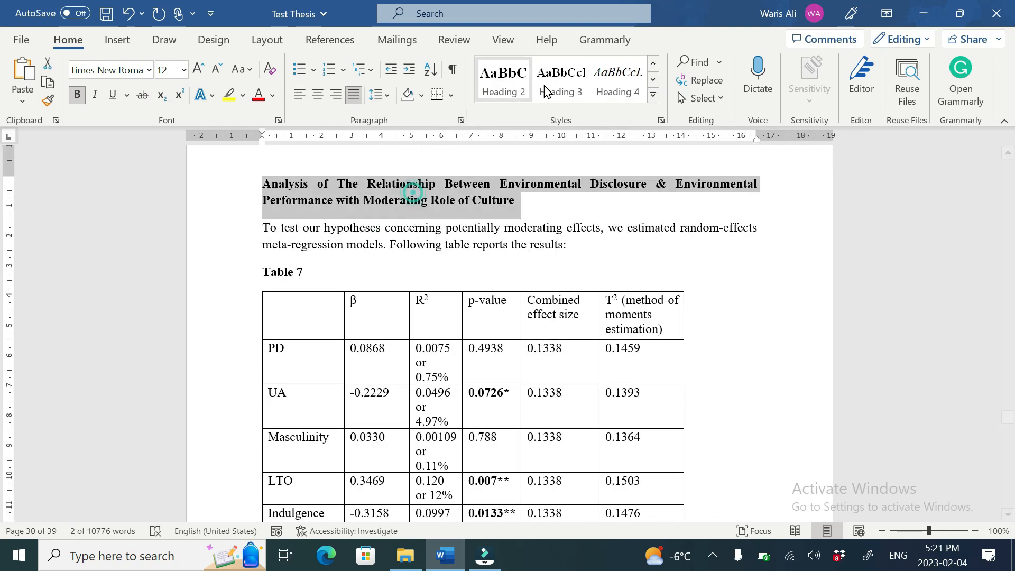
pyautogui.scroll(-10, 486, 185)
pyautogui.tripleClick(486, 185)
pyautogui.click(551, 93)
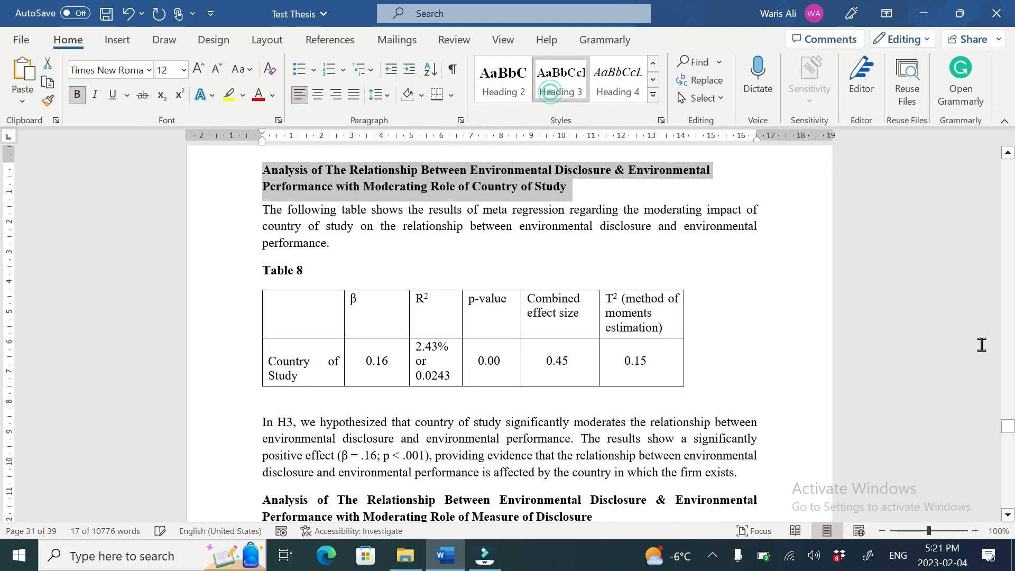
pyautogui.tripleClick(496, 510)
pyautogui.click(560, 79)
pyautogui.scroll(-10, 507, 317)
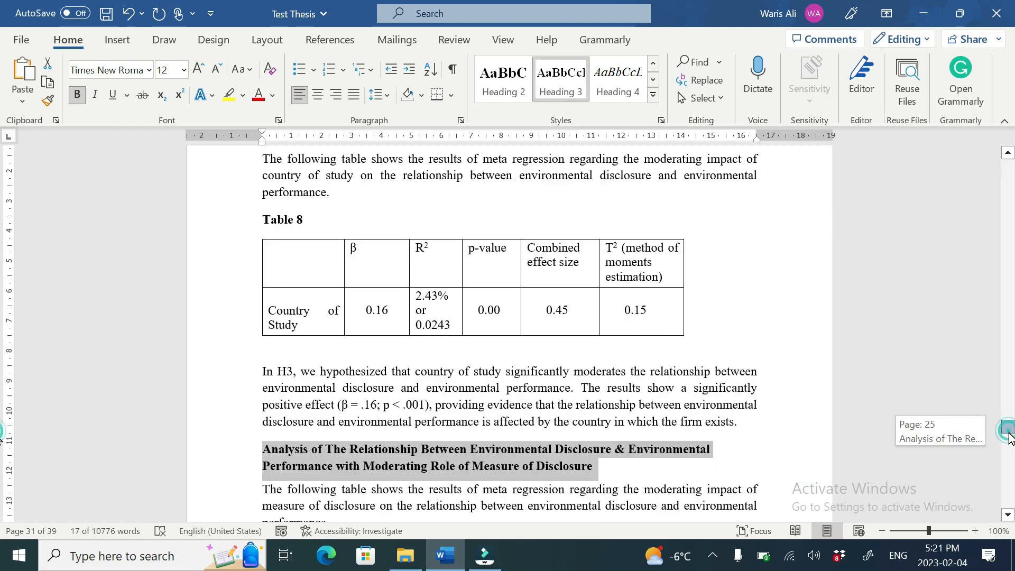
pyautogui.tripleClick(296, 465)
pyautogui.click(503, 79)
# Step: Apply the Heading 1 style to the Chapter 6: Discussion & Conclusion title
pyautogui.moveTo(1006, 431); pyautogui.dragTo(1004, 450)
pyautogui.tripleClick(328, 205)
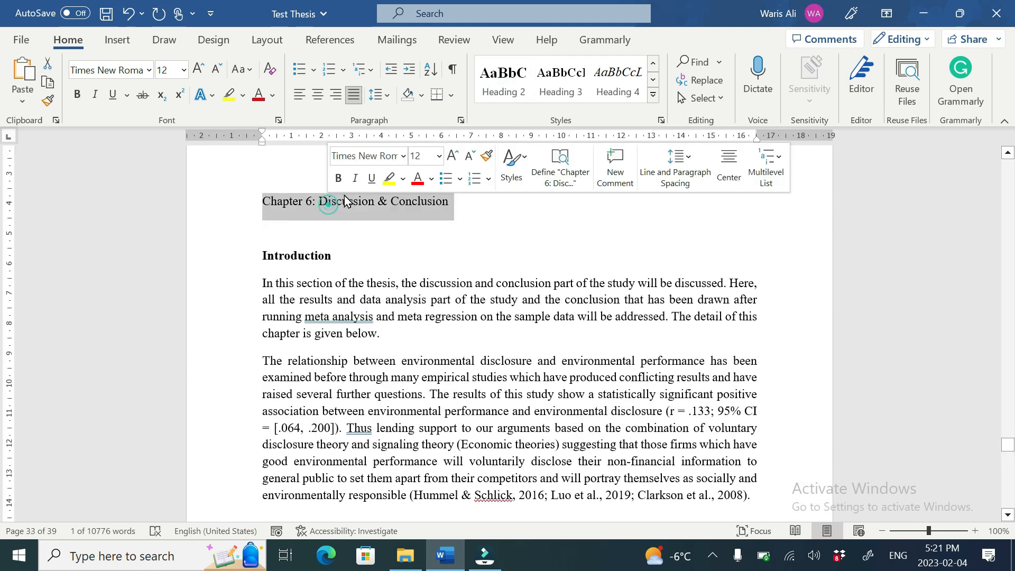
pyautogui.click(654, 63)
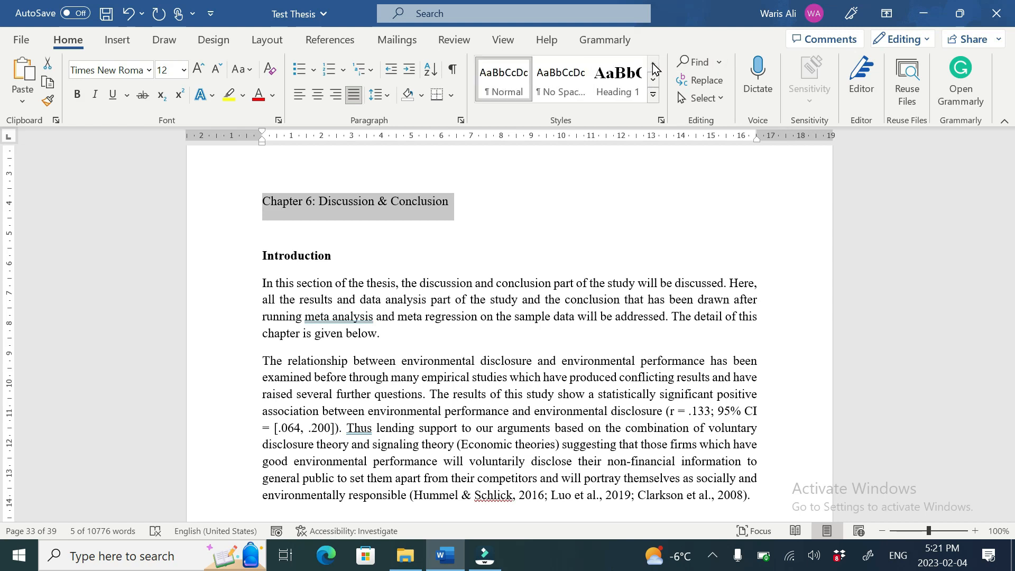
pyautogui.click(621, 79)
# Step: Apply the Heading 2 style to Chapter 6's Introduction heading and remove the blank line between the chapter title and that heading
pyautogui.tripleClick(271, 267)
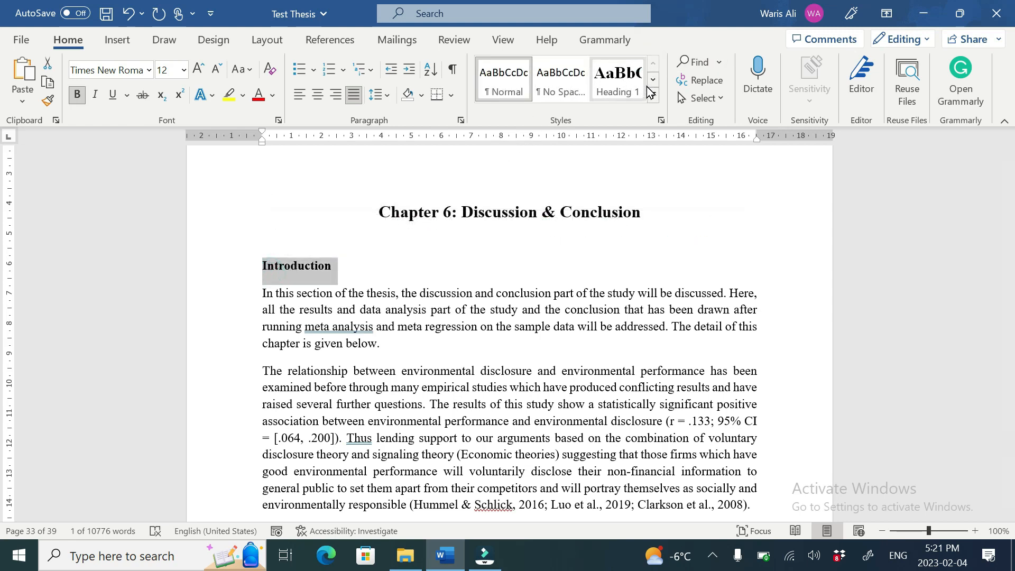
pyautogui.click(653, 80)
pyautogui.click(503, 80)
pyautogui.click(376, 235)
pyautogui.press('Delete')
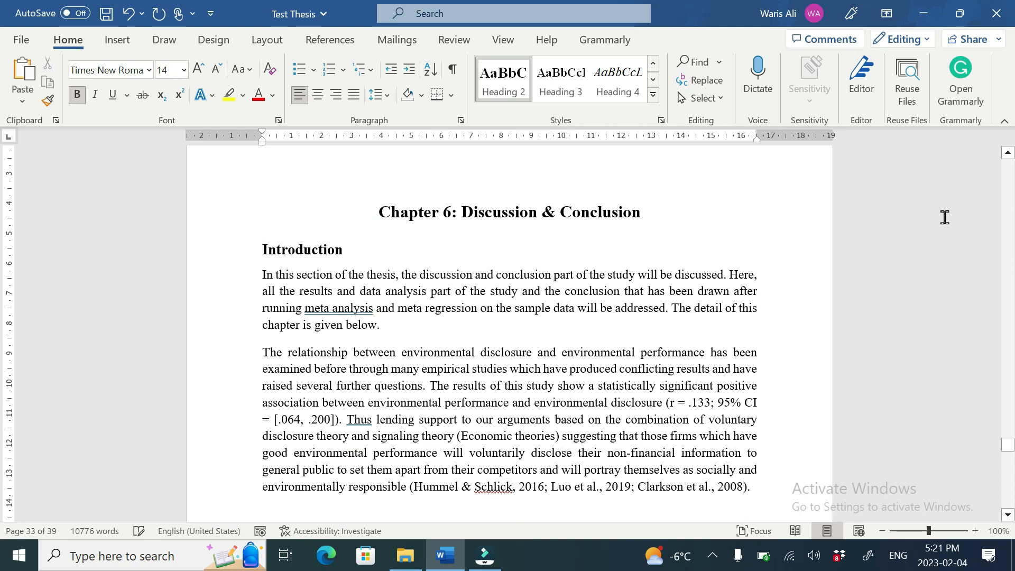
# Step: Apply the Heading 2 style to the Limitations & Future Research Directions heading
pyautogui.moveTo(1010, 439); pyautogui.dragTo(999, 478)
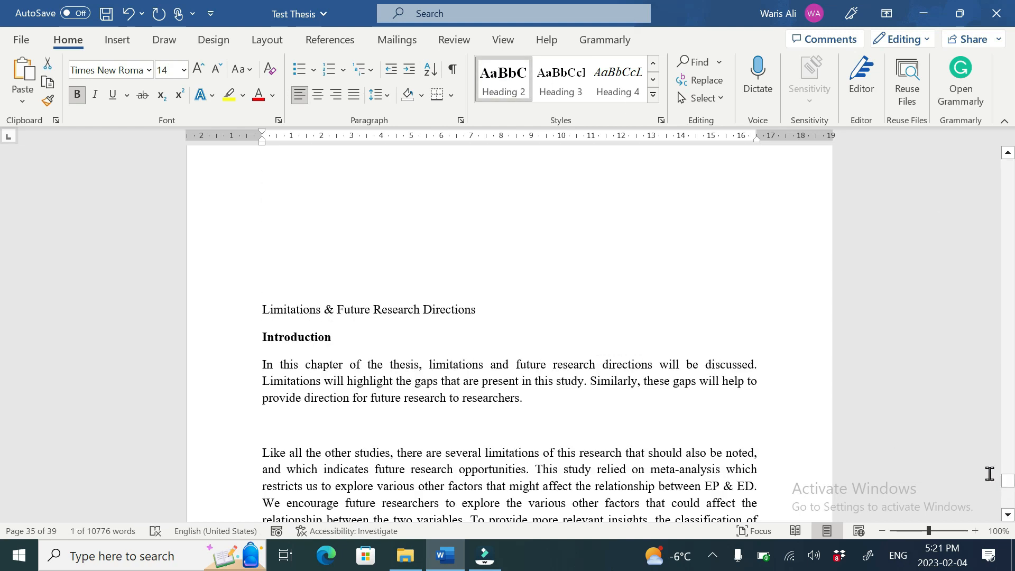
pyautogui.tripleClick(311, 307)
pyautogui.click(500, 94)
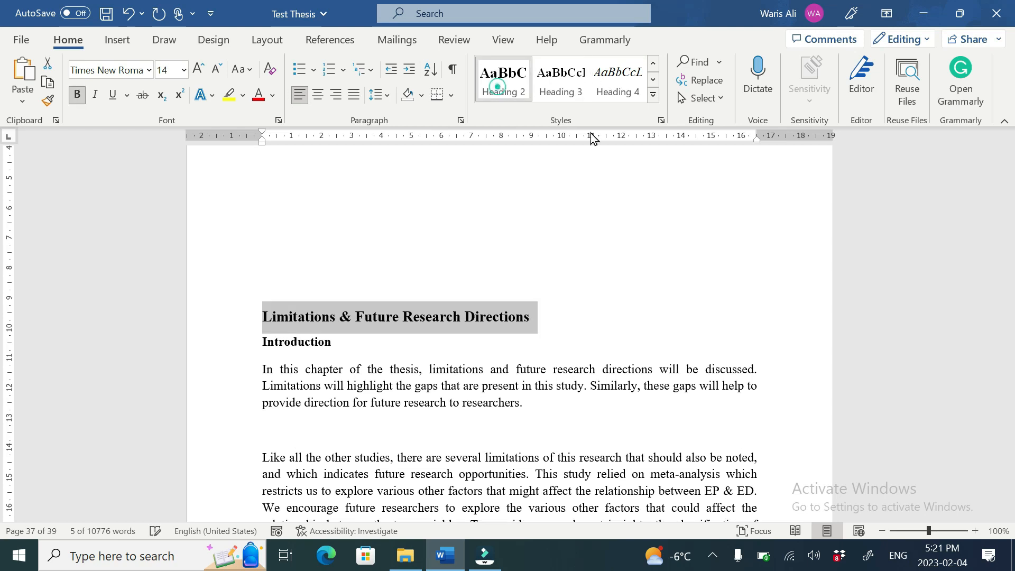
# Step: Delete the entire old table of contents, including its Table of Contents title and all entries
pyautogui.moveTo(1005, 478)
pyautogui.mouseDown()
pyautogui.moveTo(999, 165)
pyautogui.moveTo(988, 212)
pyautogui.mouseUp()
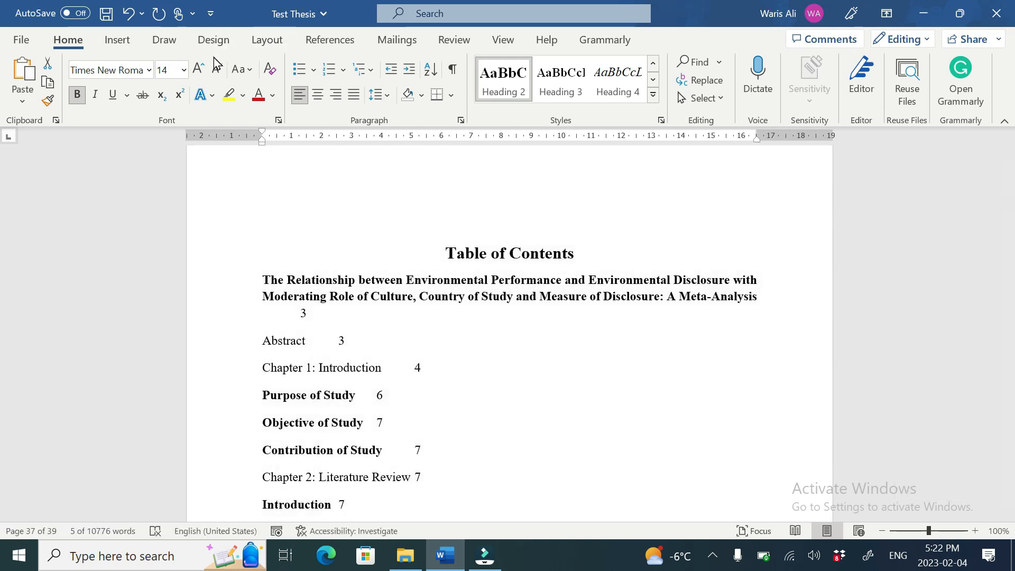
pyautogui.click(320, 42)
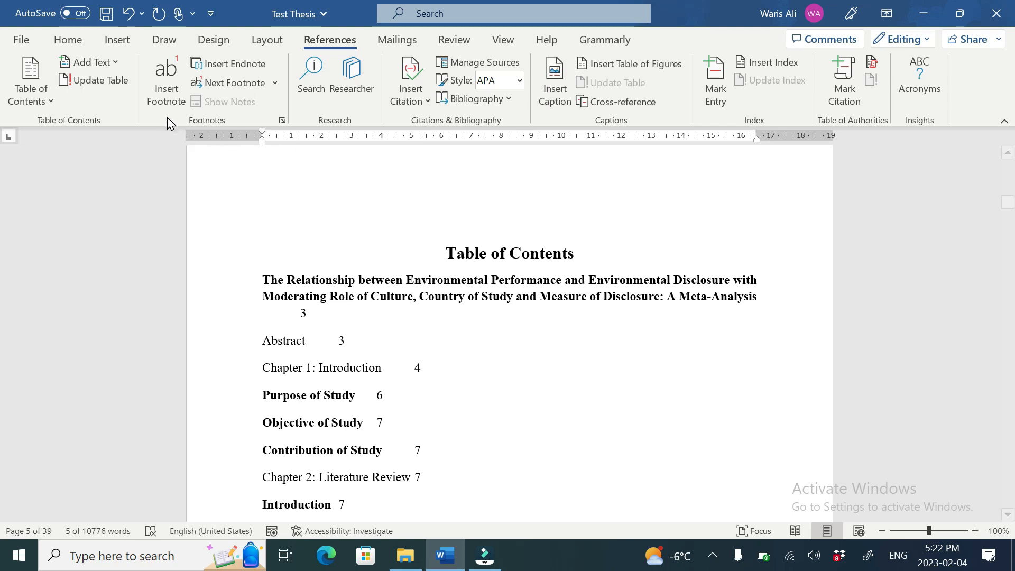
pyautogui.click(52, 101)
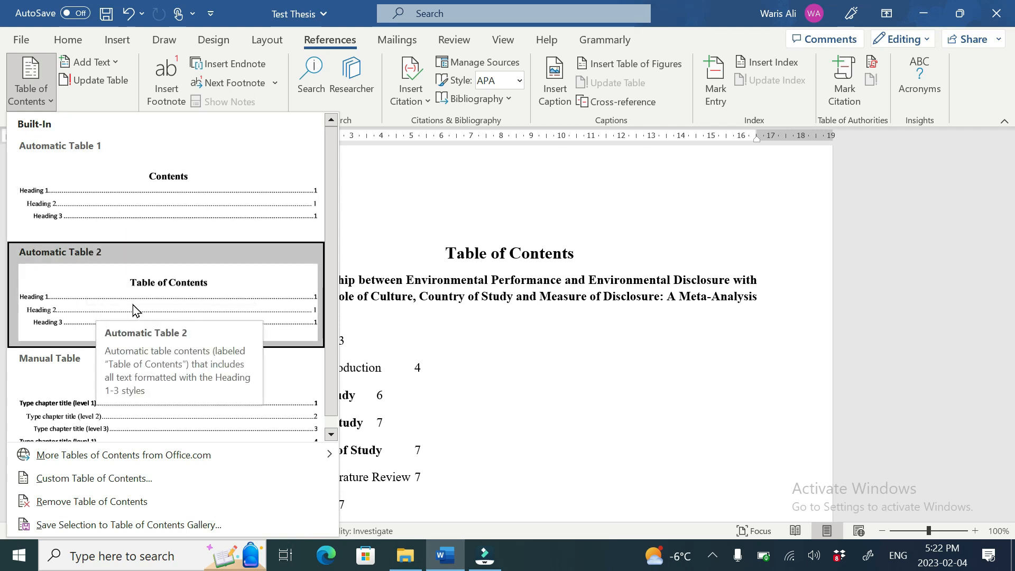
pyautogui.click(647, 359)
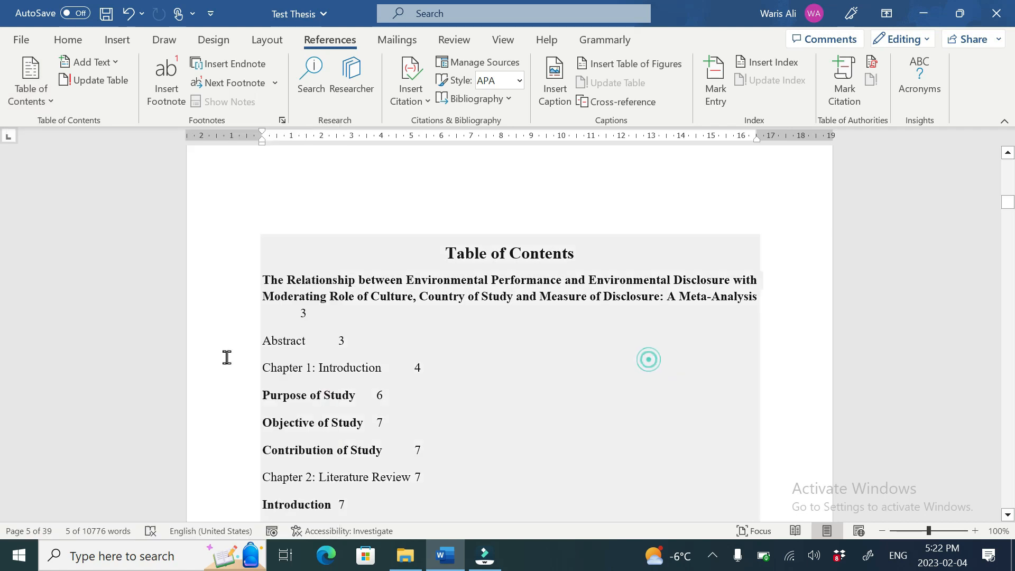
pyautogui.click(299, 320)
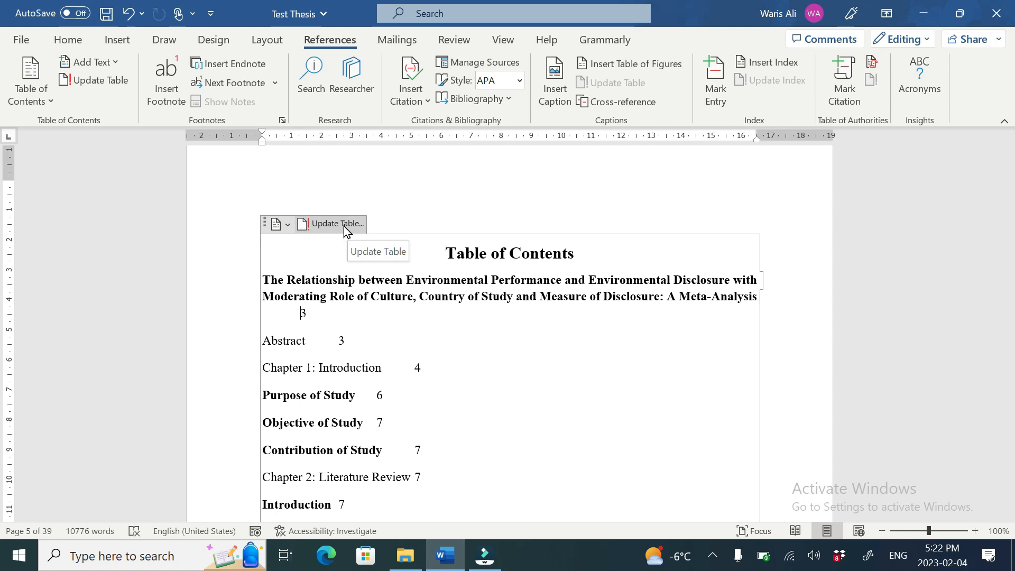
pyautogui.click(410, 215)
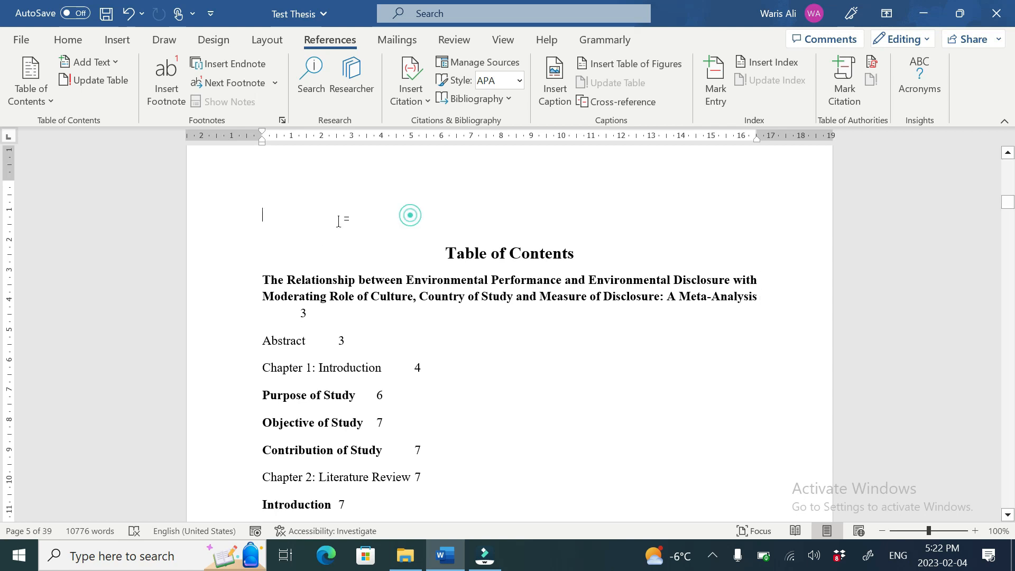
pyautogui.moveTo(256, 233); pyautogui.dragTo(539, 274)
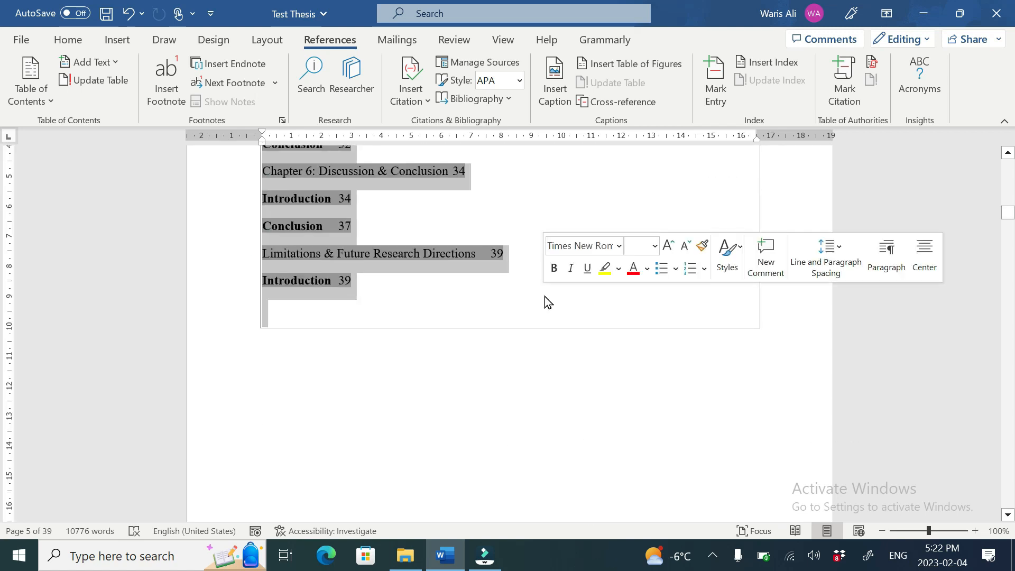
pyautogui.press('Delete')
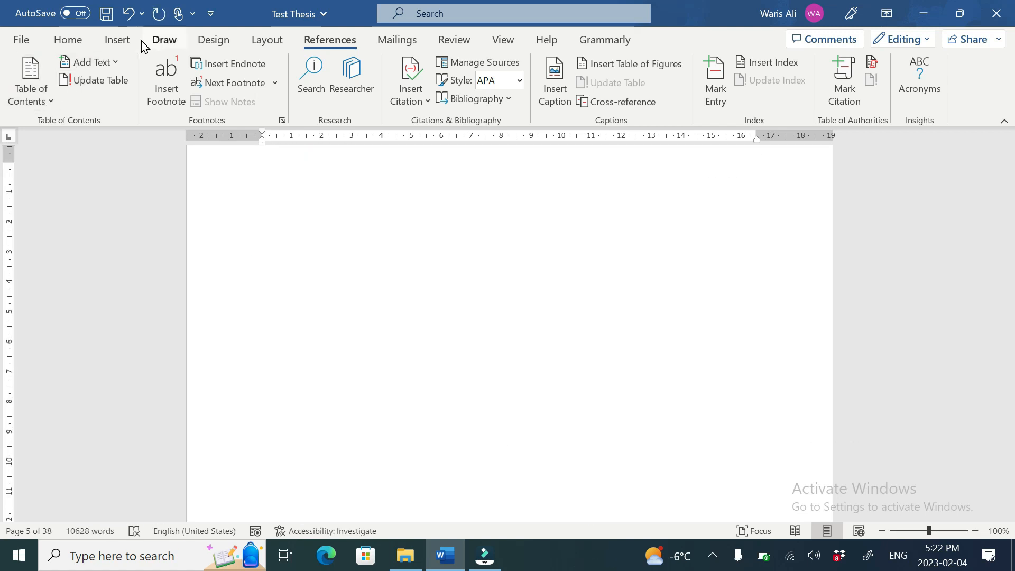
# Step: Insert the built-in Automatic Table 1 table of contents on the emptied contents page
pyautogui.click(53, 99)
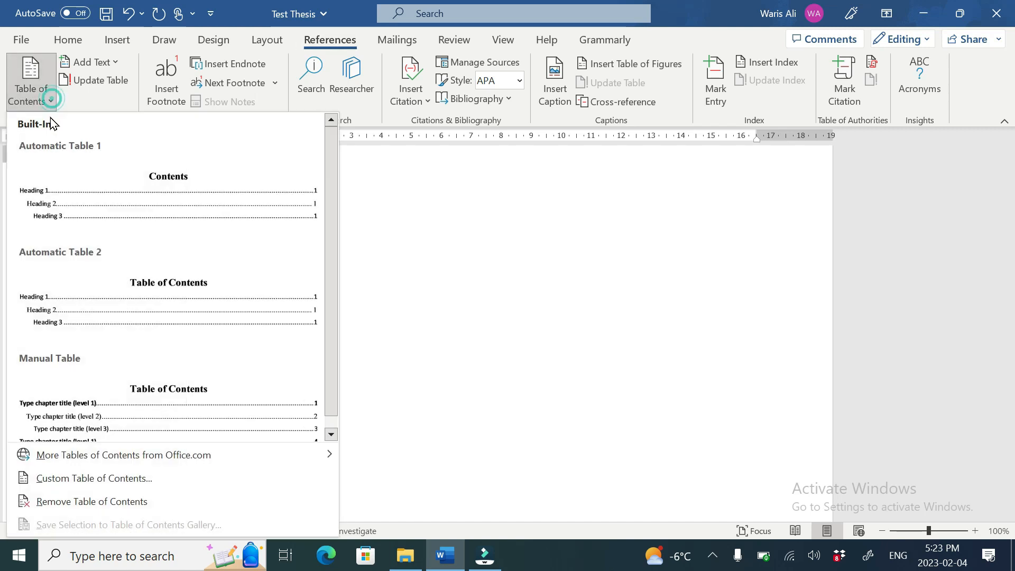
pyautogui.click(122, 219)
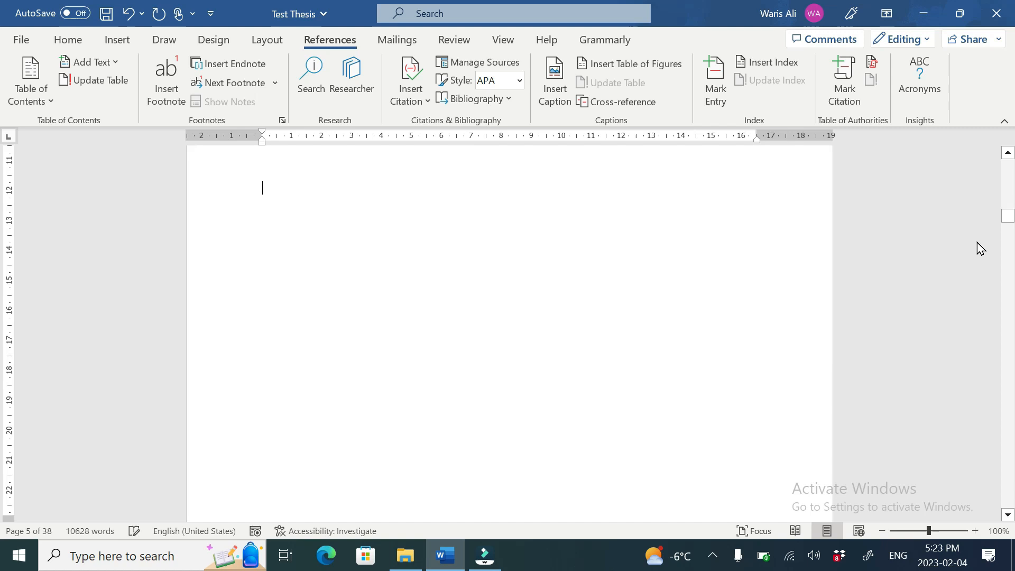
# Step: Review the new table of contents from start to end, checking its chapter titles, subheading levels and page numbers
pyautogui.moveTo(1008, 217); pyautogui.dragTo(1006, 201)
pyautogui.click(1007, 515)
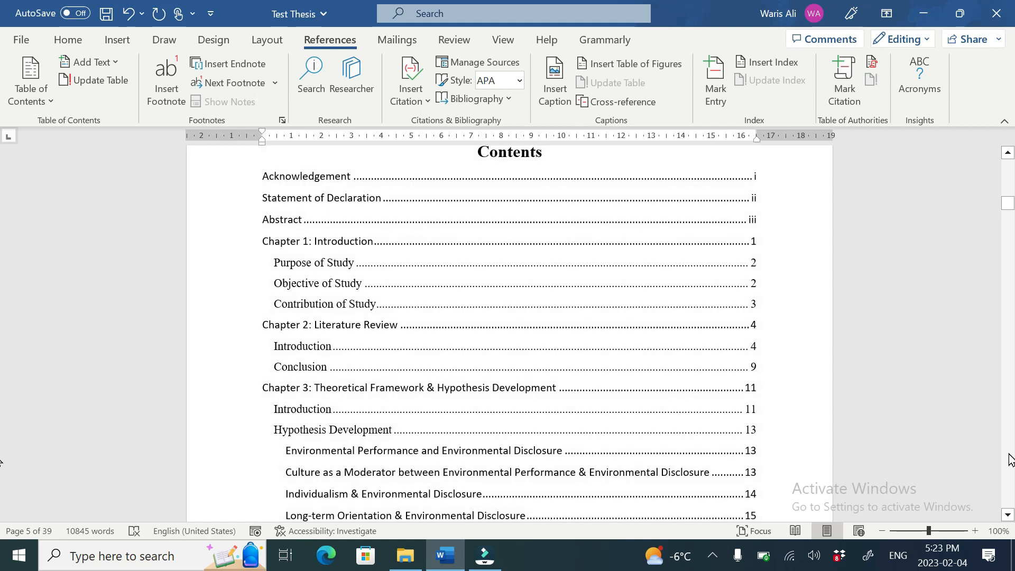
pyautogui.scroll(-6, 1011, 520)
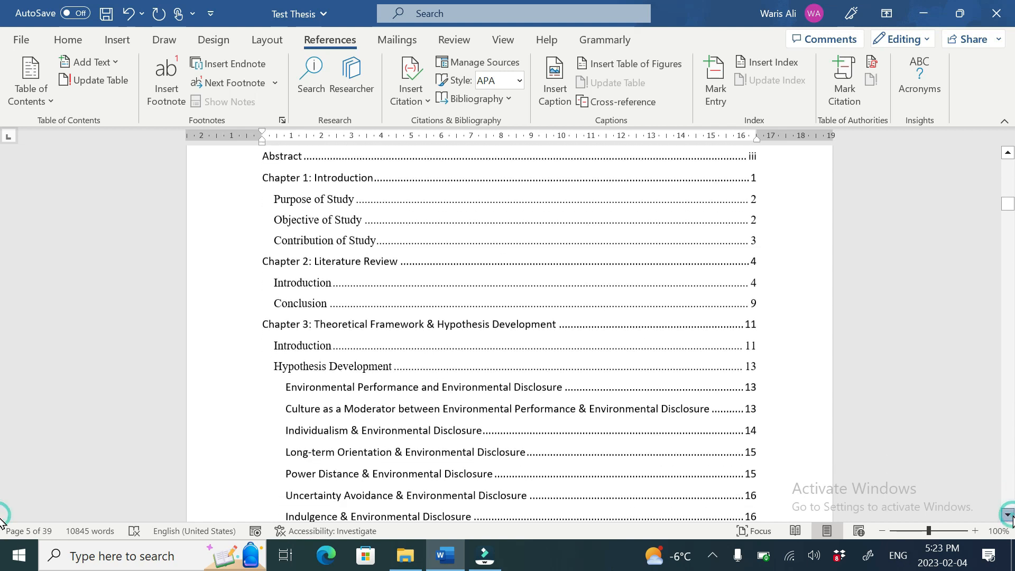
pyautogui.scroll(-6, 1011, 517)
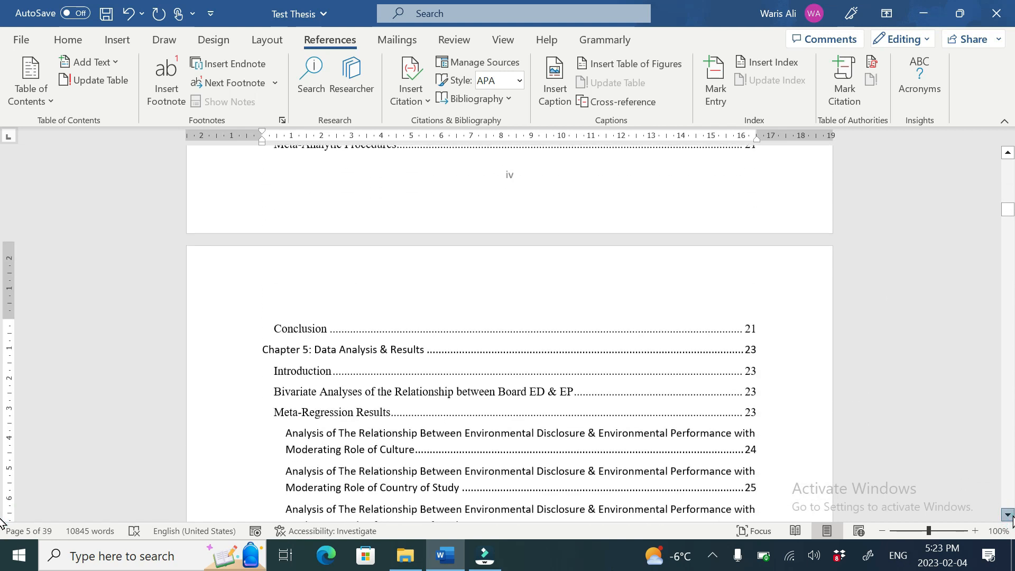
pyautogui.scroll(-1, 1011, 521)
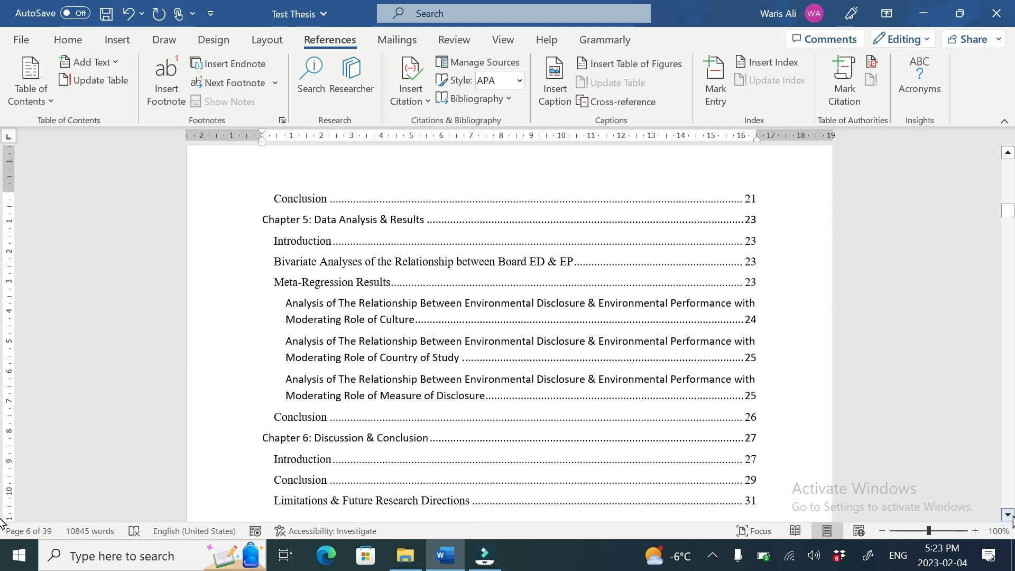
pyautogui.scroll(-3, 1011, 520)
pyautogui.moveTo(1008, 212); pyautogui.dragTo(1005, 210)
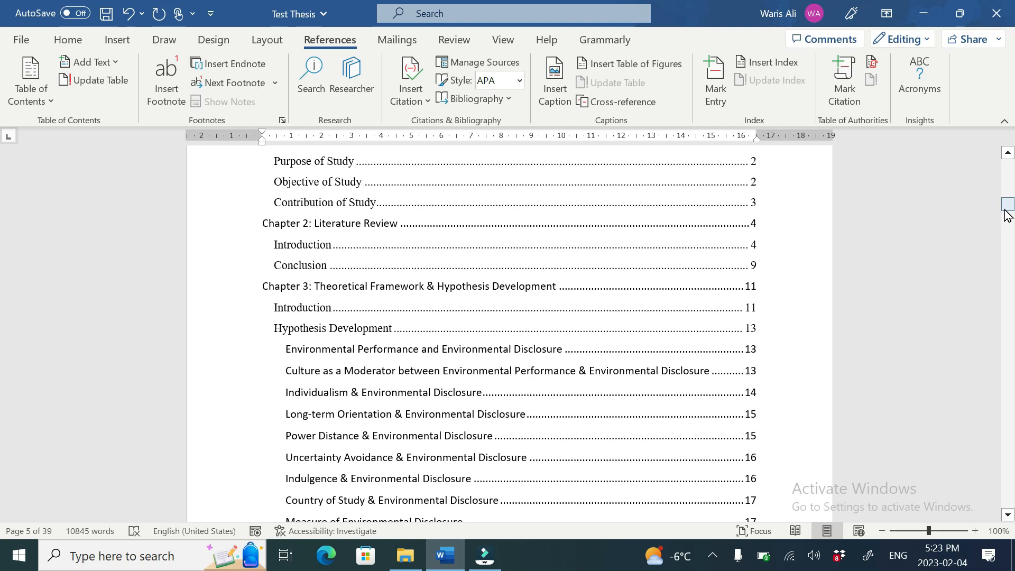